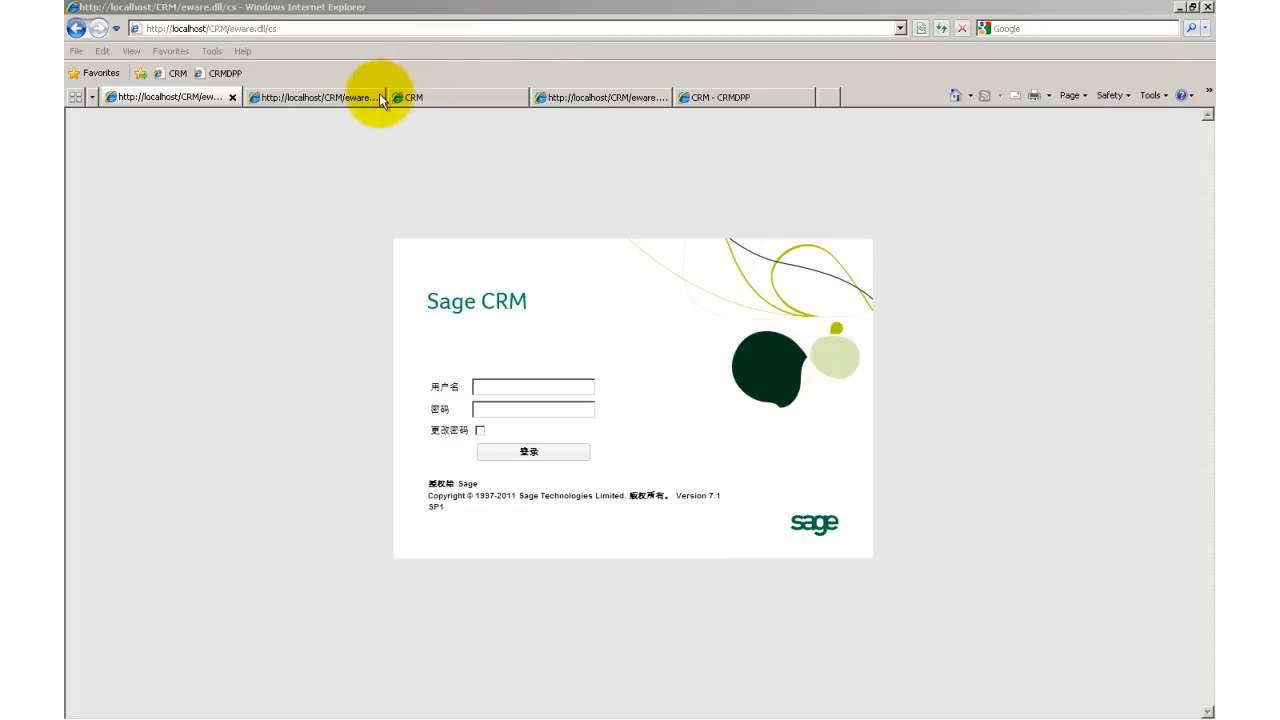
Log in from the French login page as the other user to reach the French calendar.
left_click(350, 108)
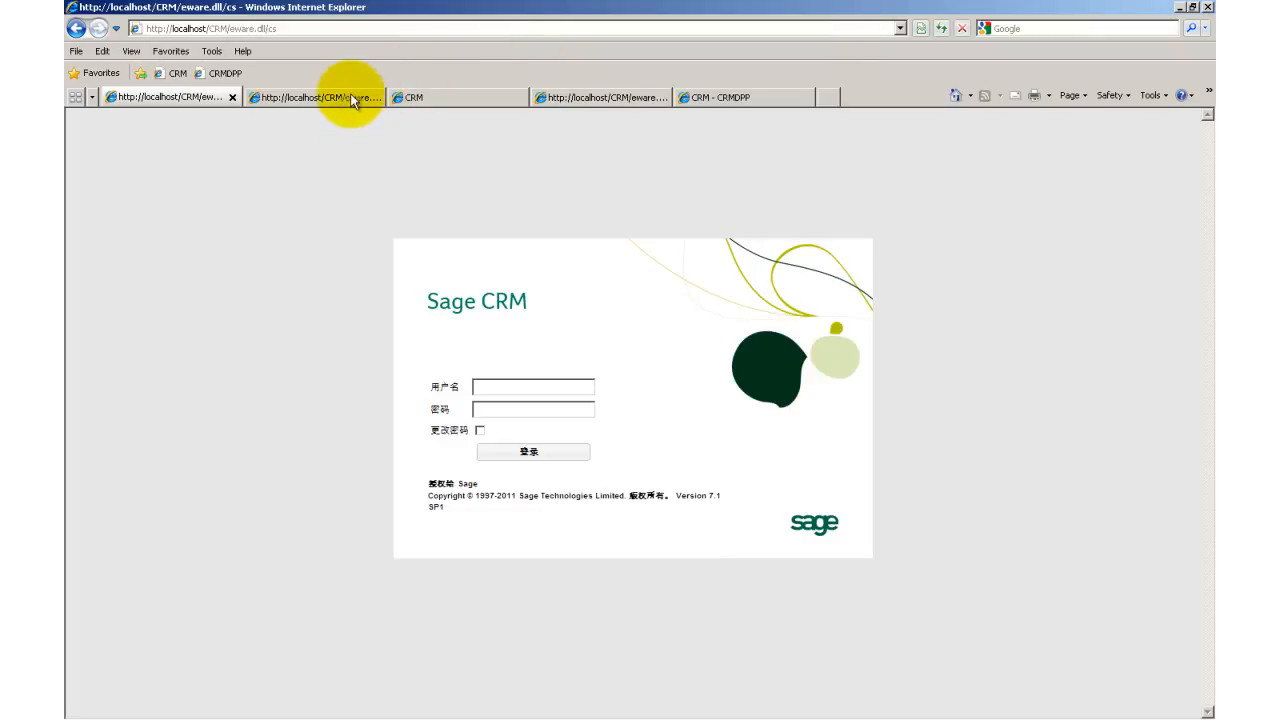
left_click(350, 97)
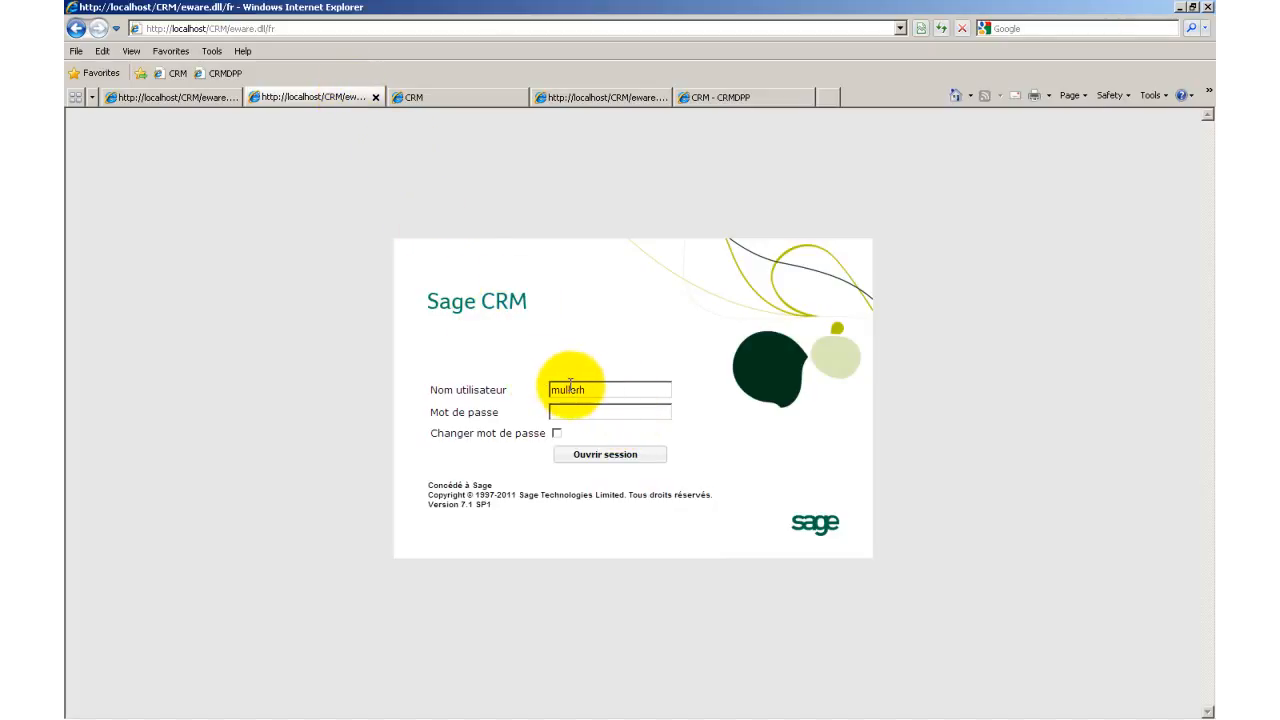
left_click_drag(589, 388, 529, 391)
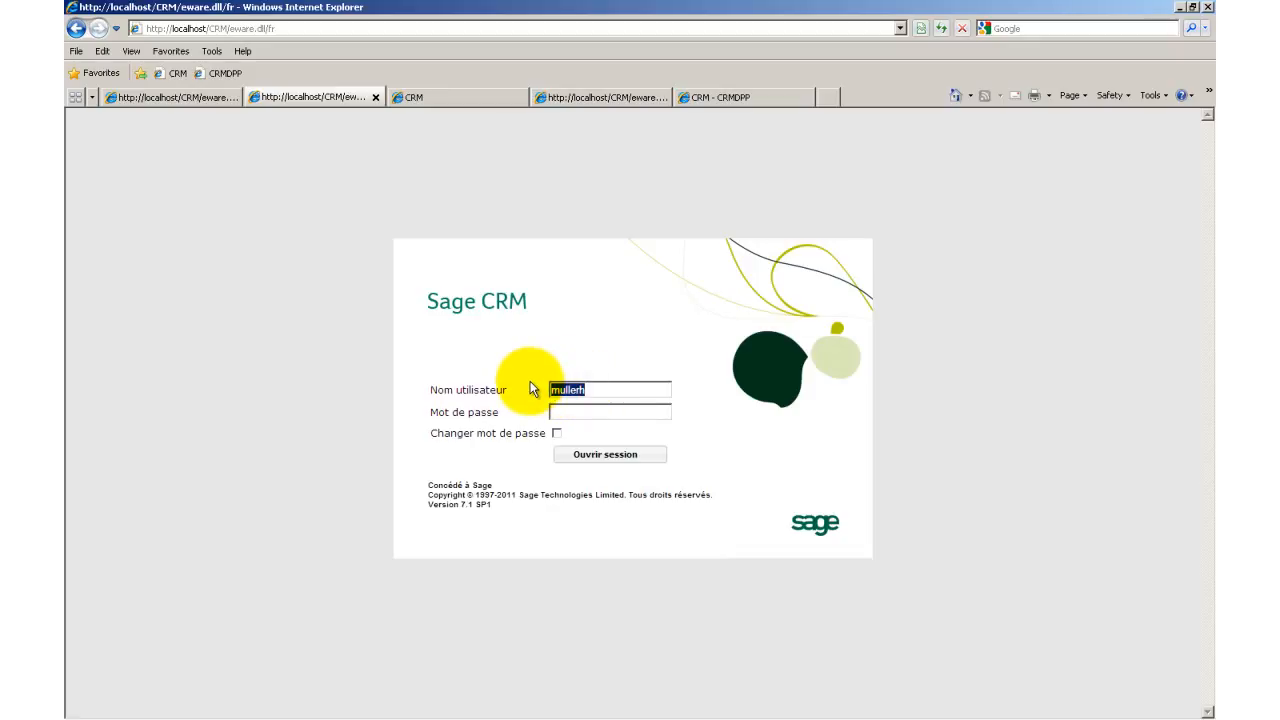
type("bertrandj")
key("Return")
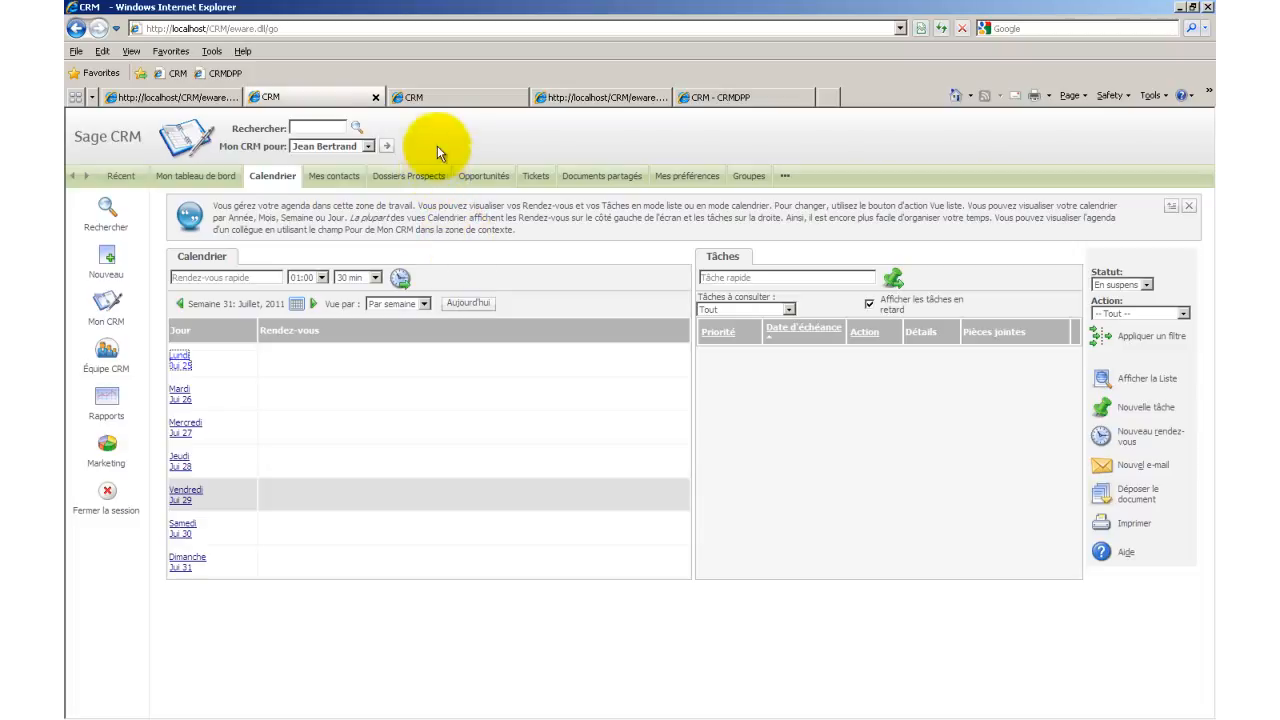
Change this user's language from UK English to German and save the user details.
left_click(450, 93)
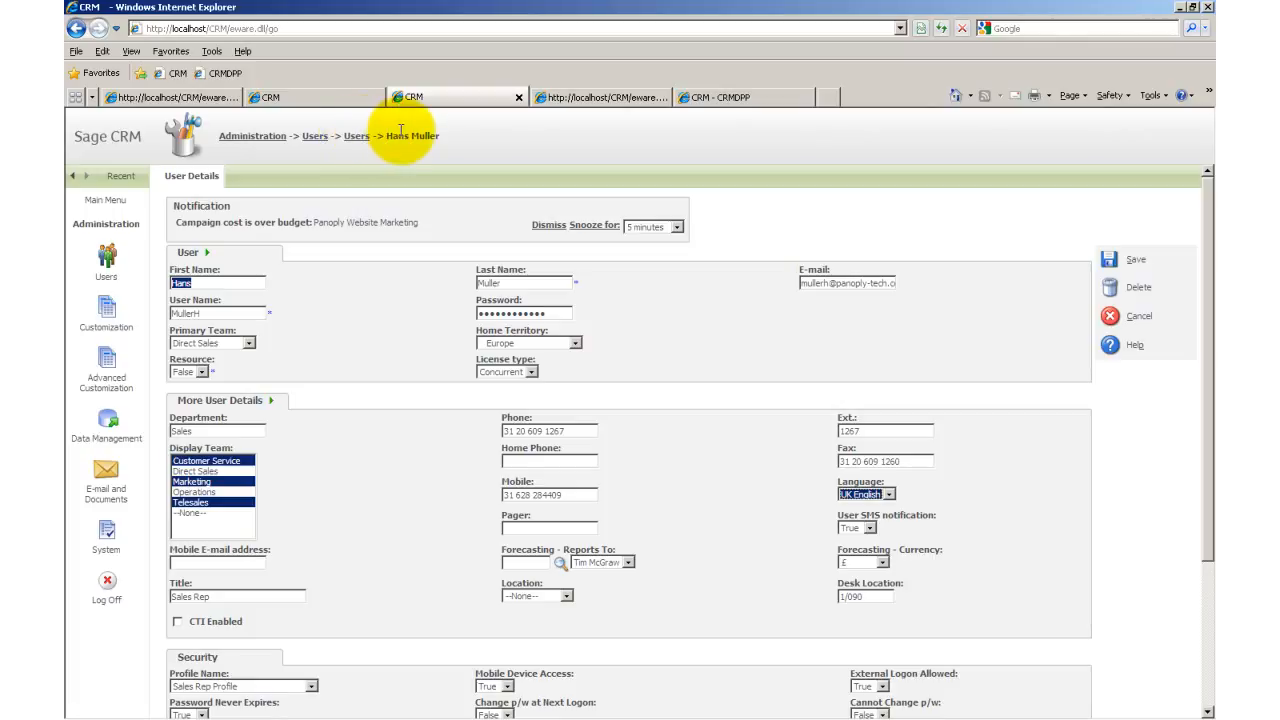
left_click(868, 497)
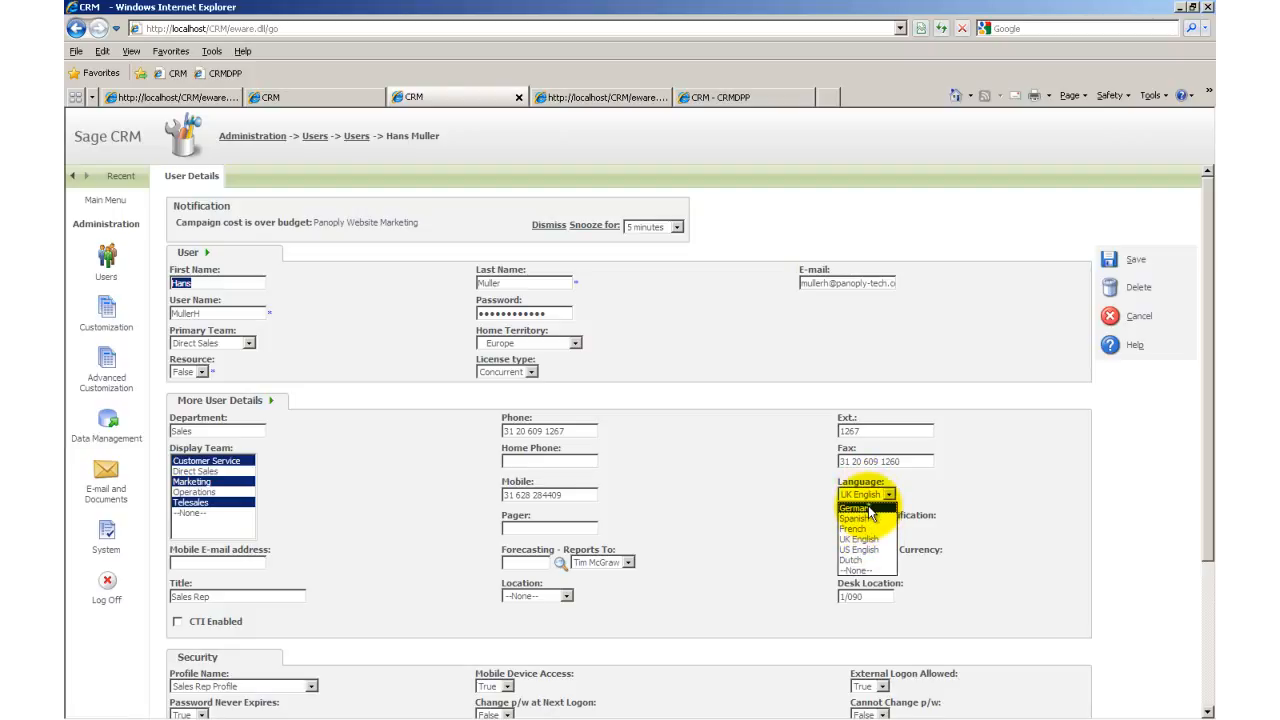
left_click(868, 508)
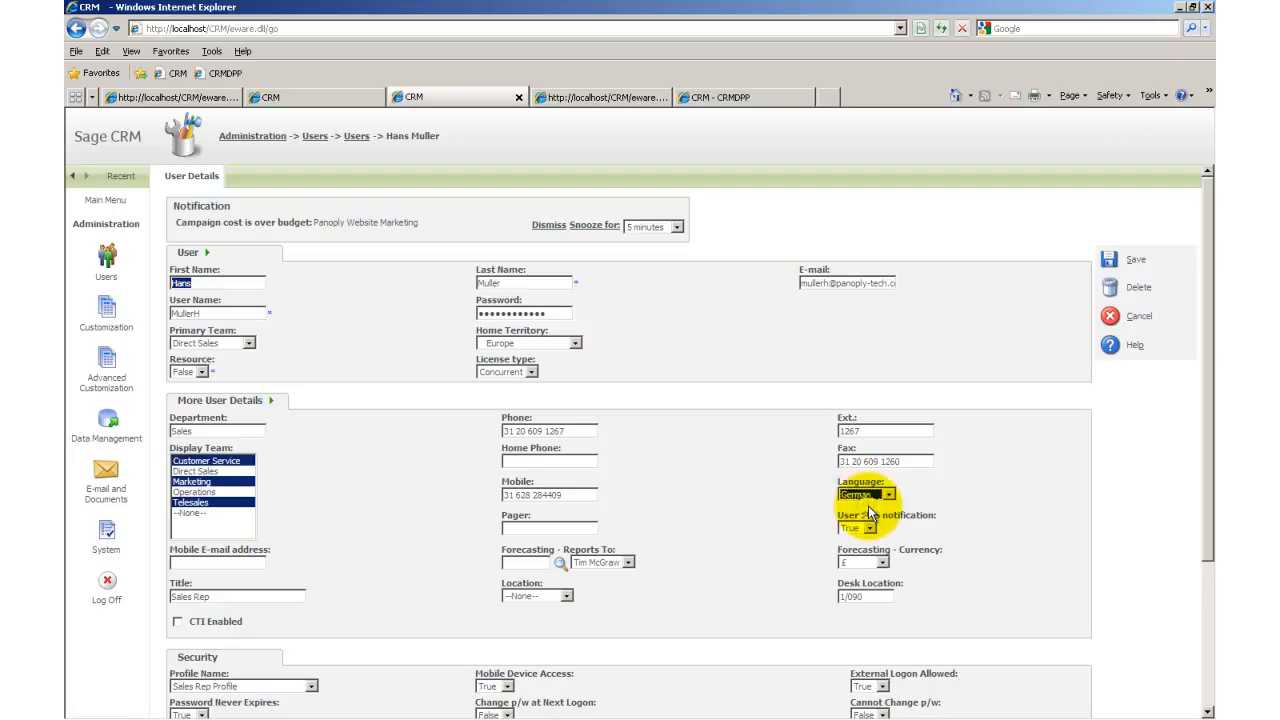
left_click(1111, 265)
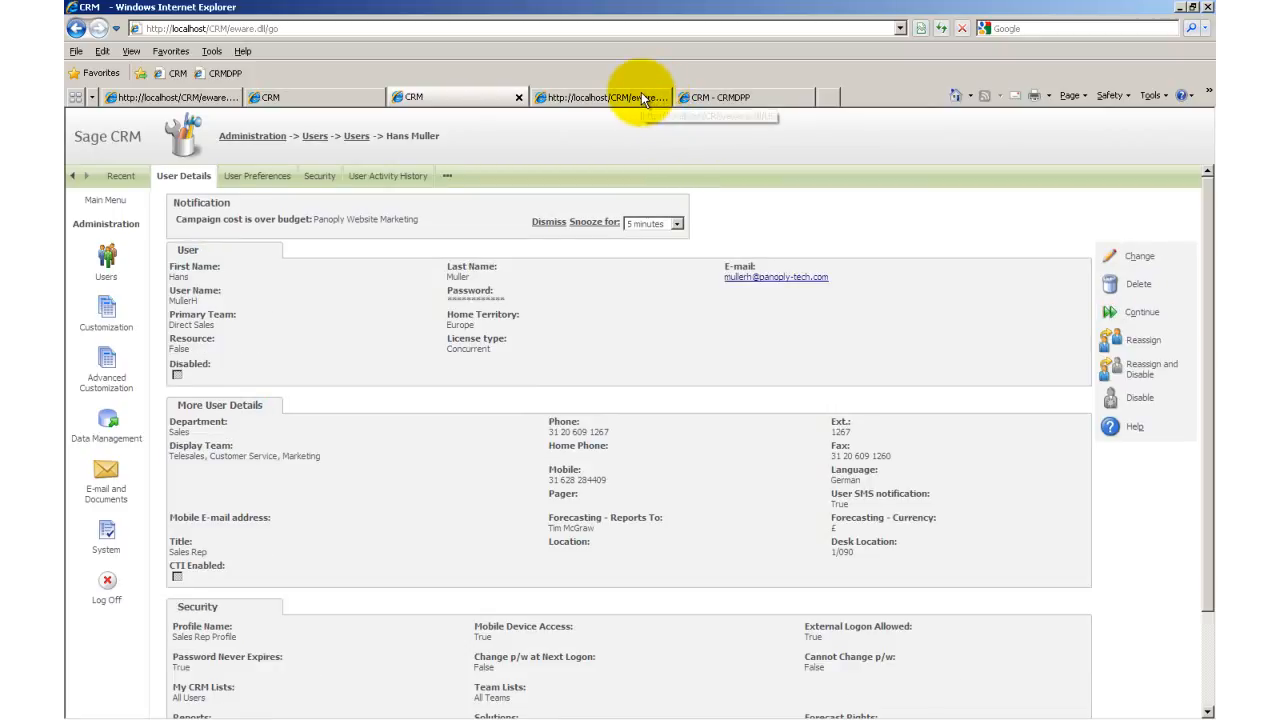
Load the German login page by replacing the URL's US language code with de.
left_click(642, 93)
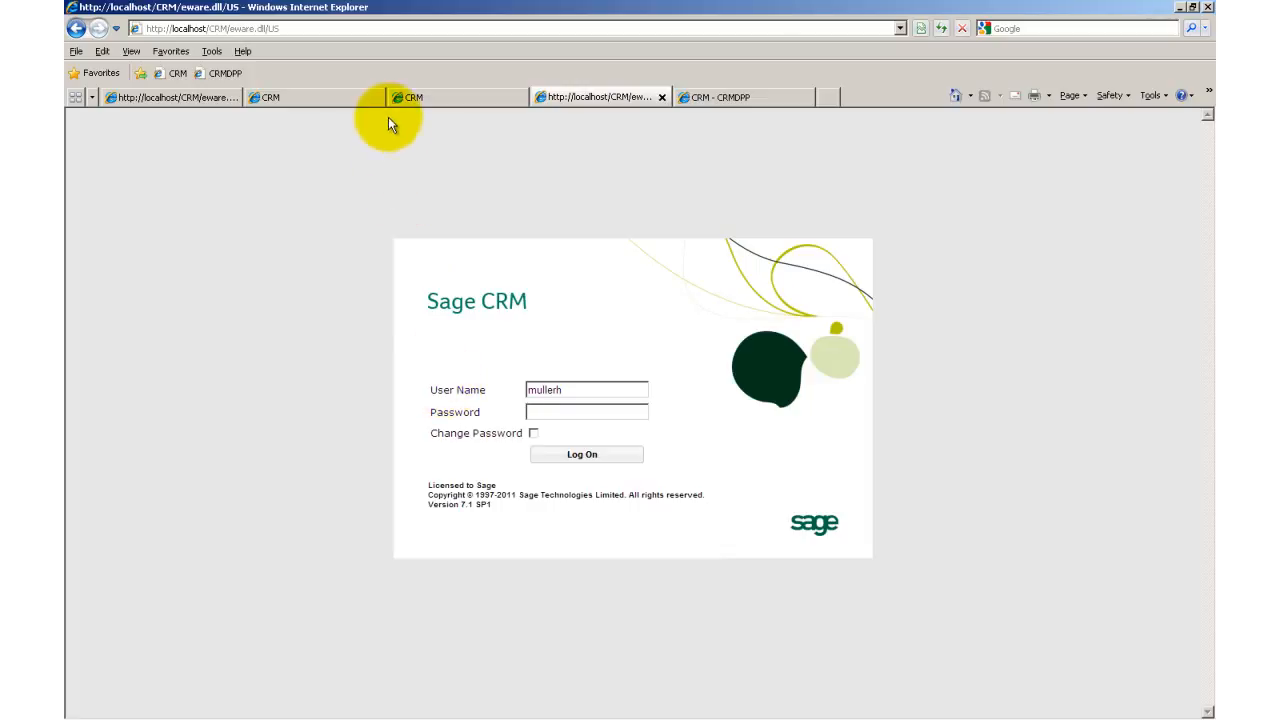
left_click(355, 27)
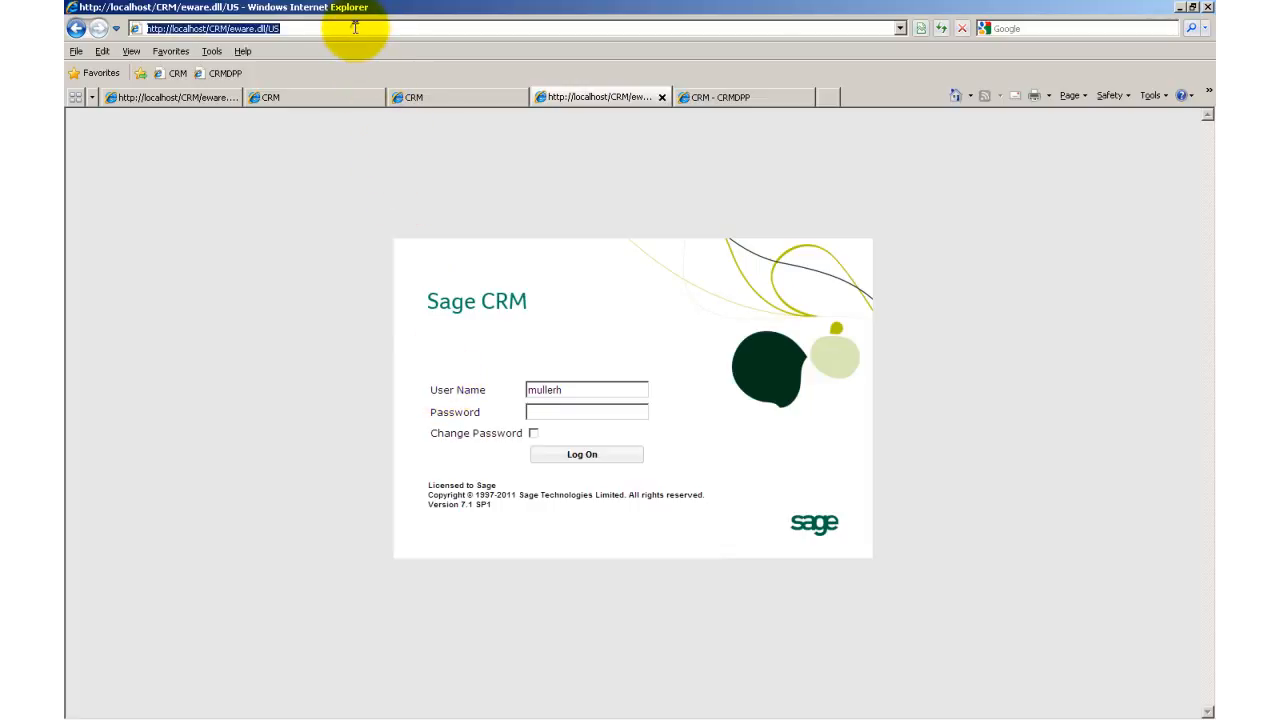
left_click(355, 27)
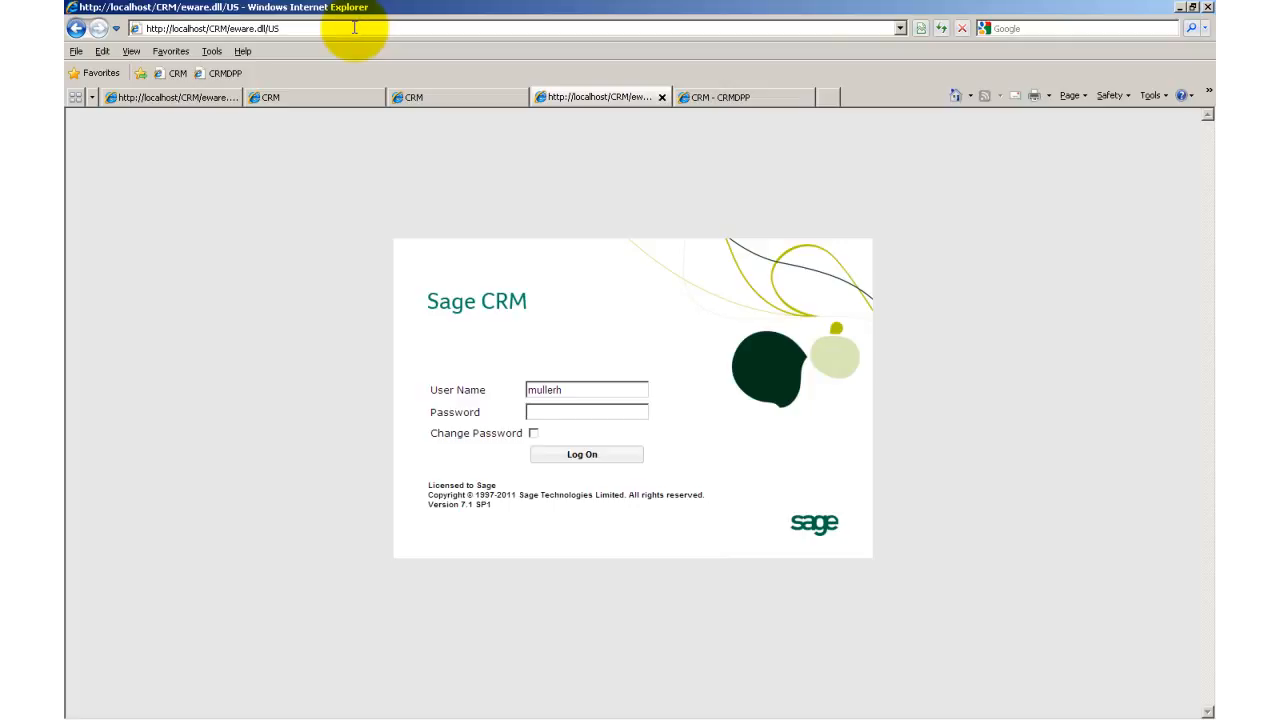
key("BackSpace")
key("BackSpace")
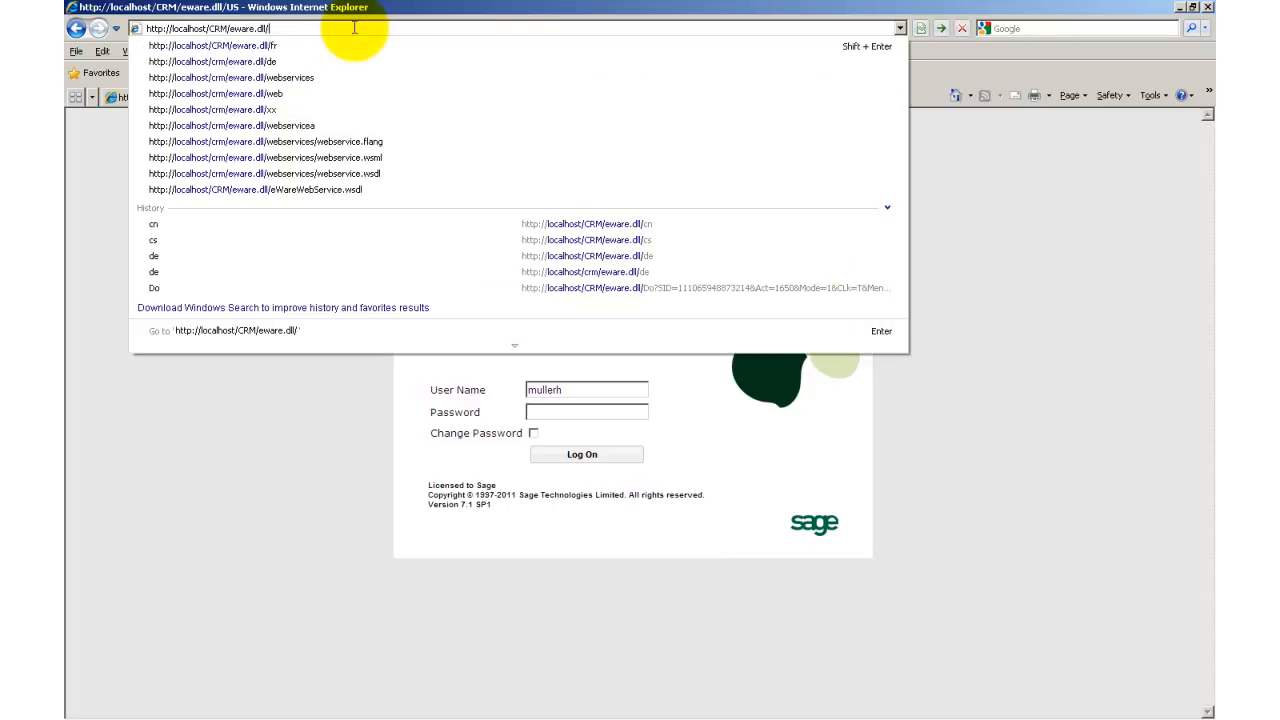
type("de")
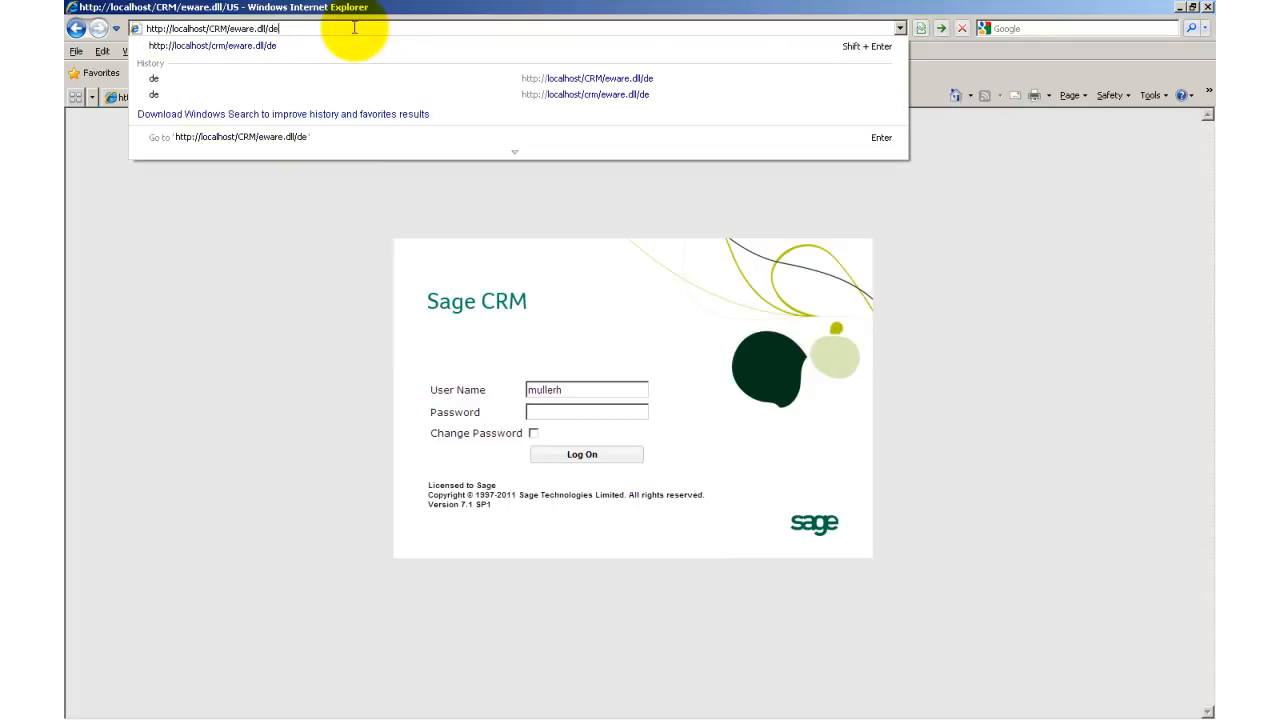
key("Return")
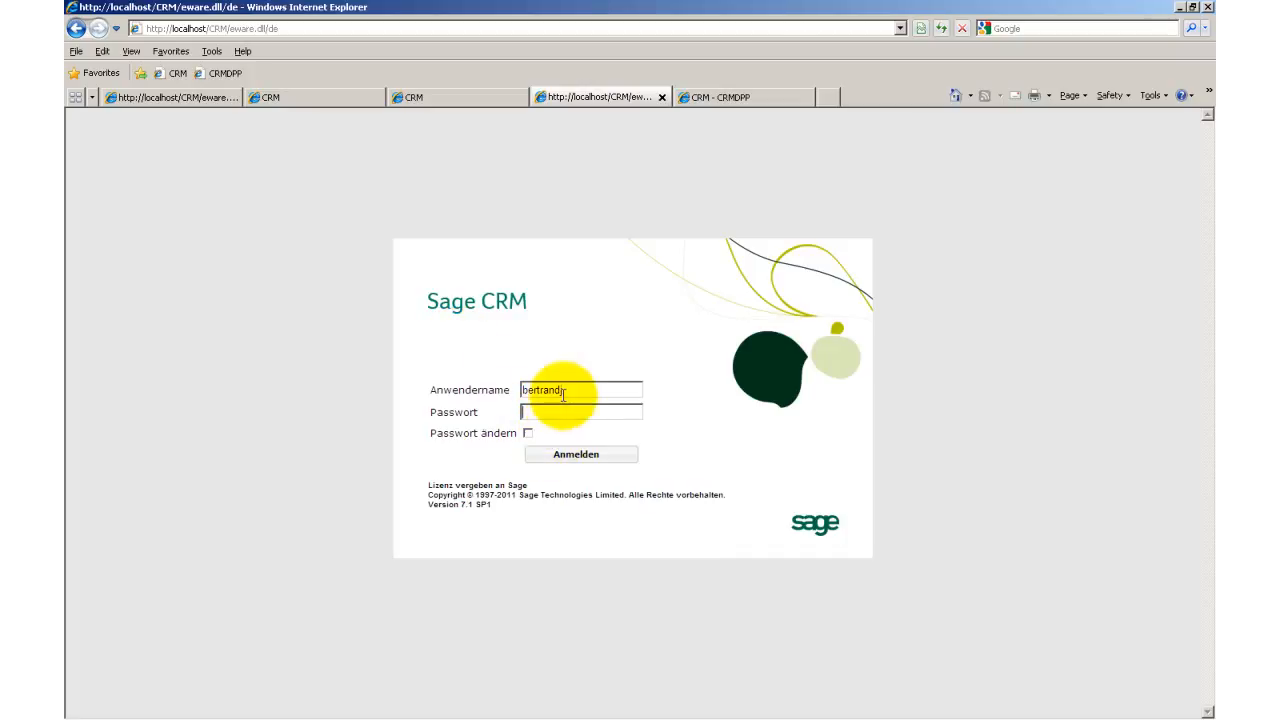
Log in on the German login page with the German-language user's username.
left_click_drag(565, 392, 472, 390)
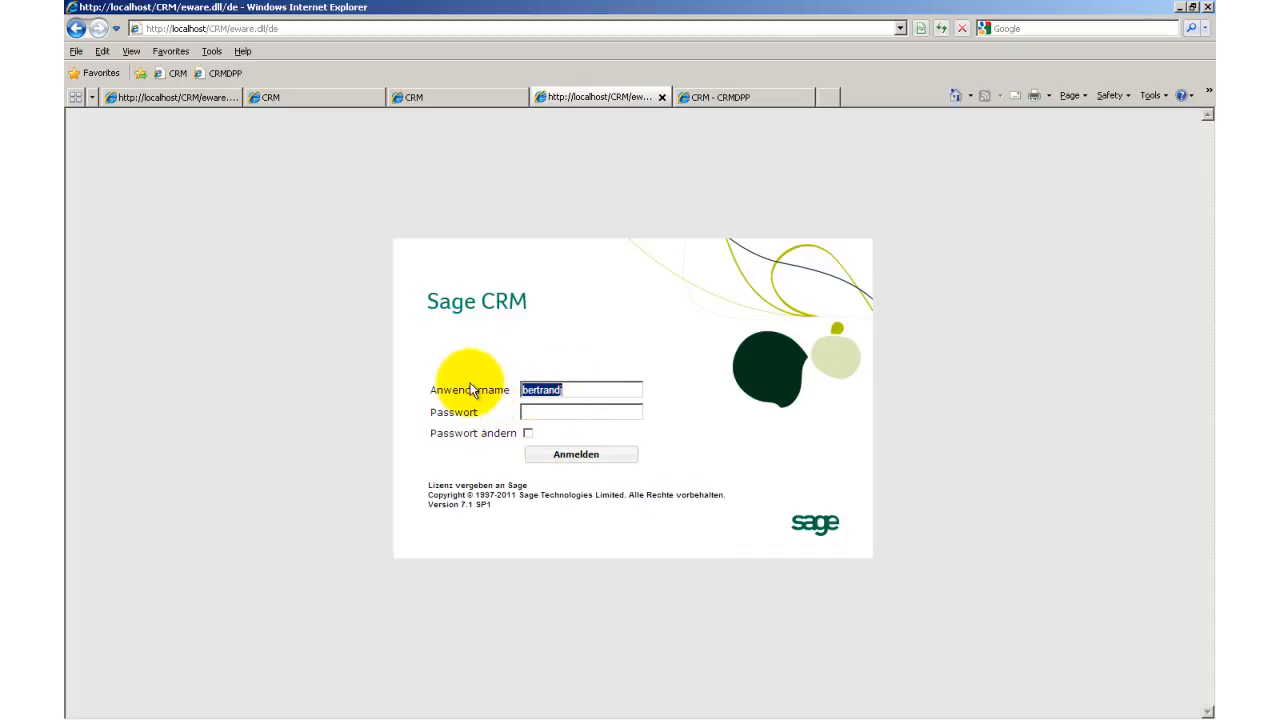
type("mullerh")
key("Return")
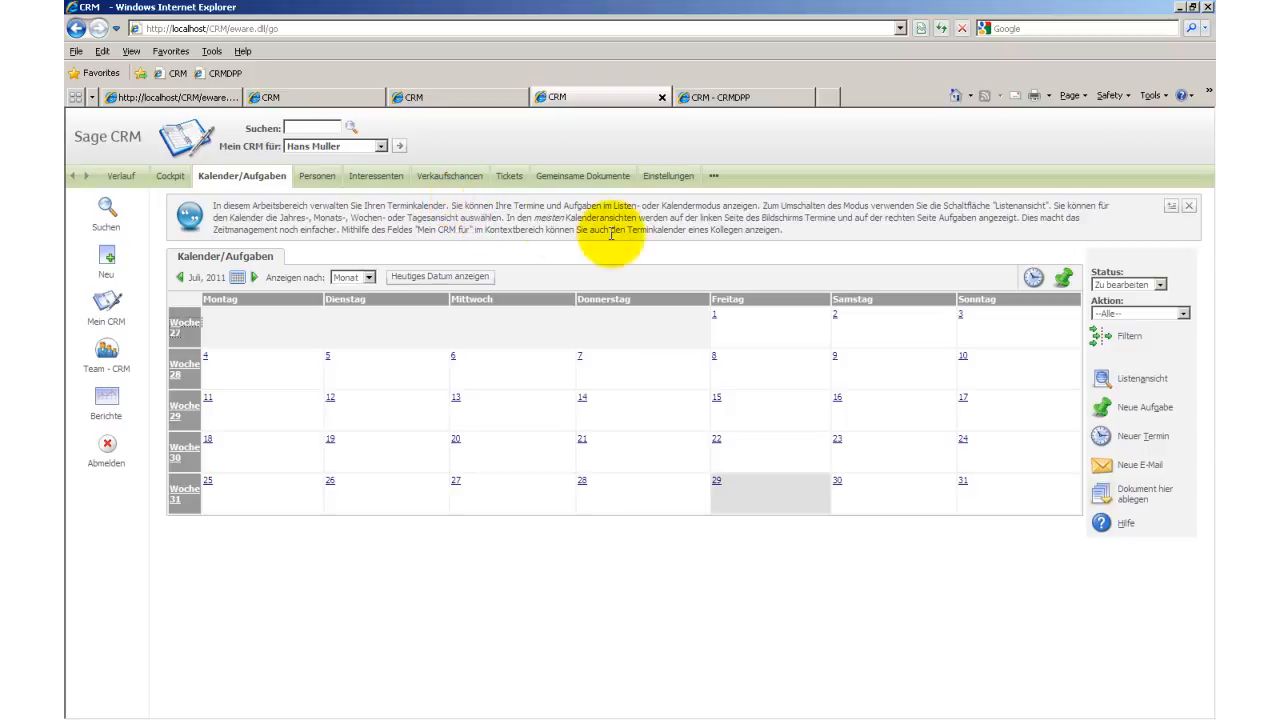
left_click(749, 96)
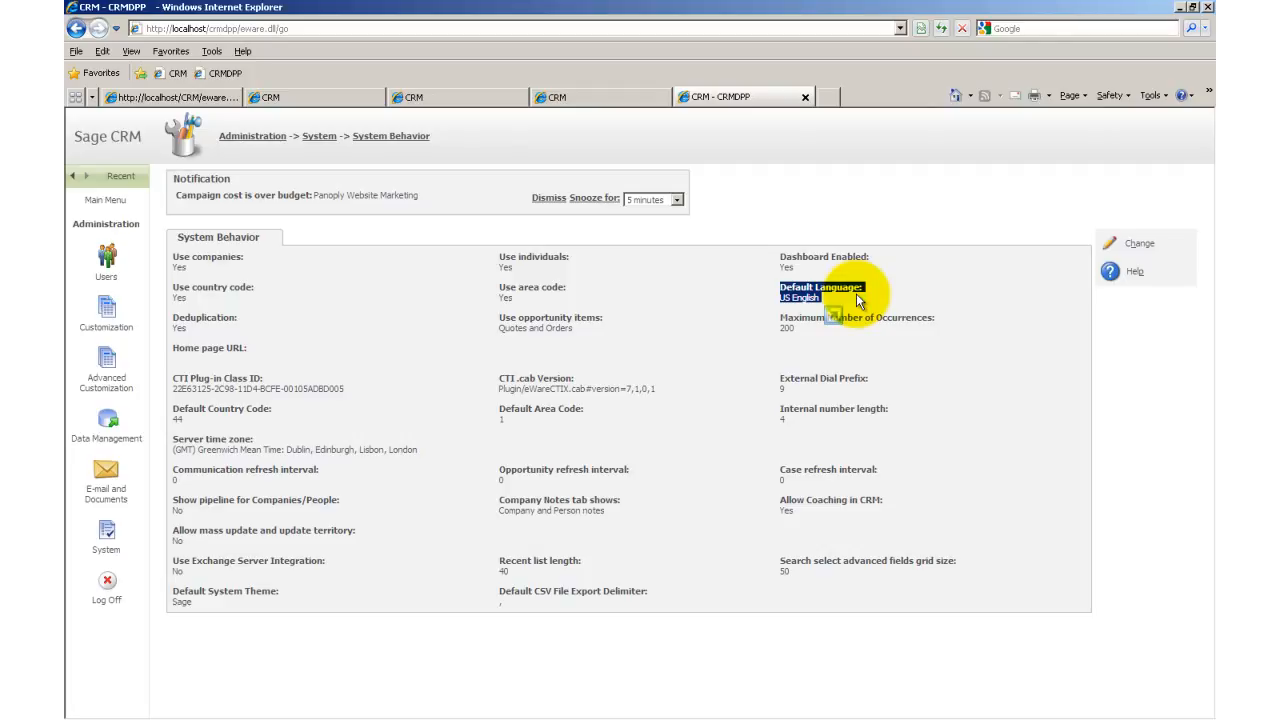
left_click(586, 97)
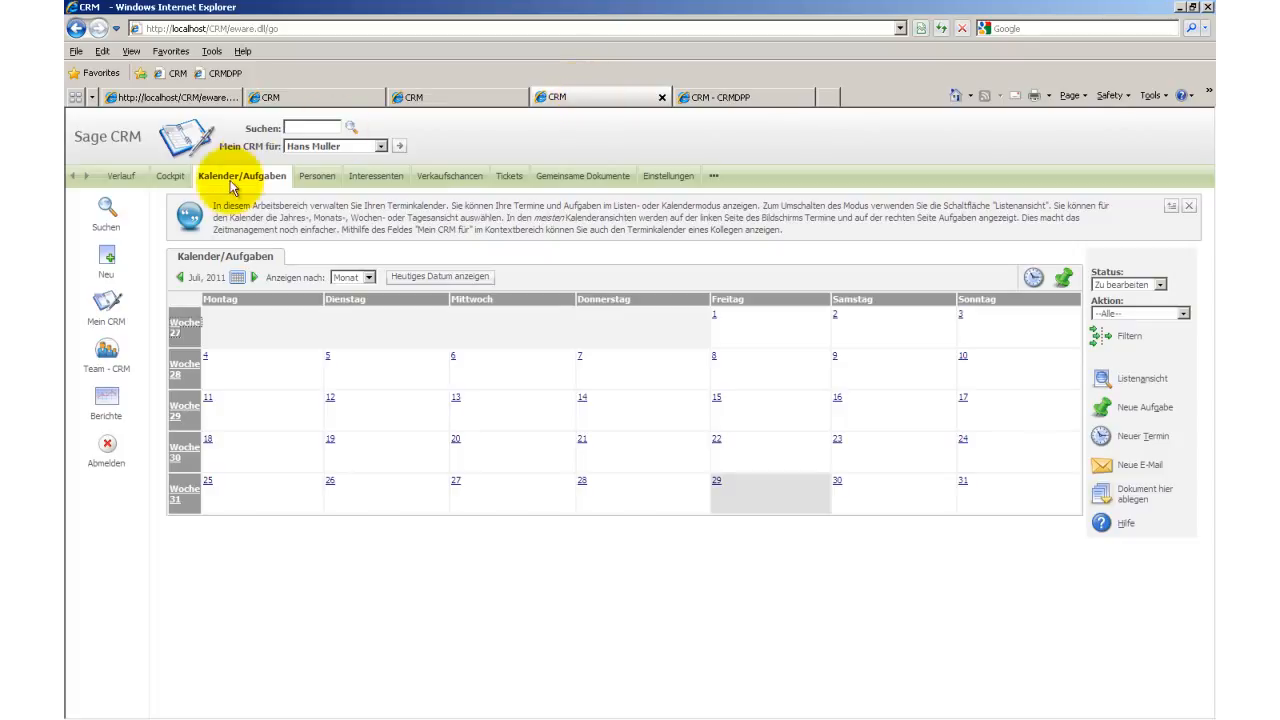
Log out, reload the login page with language code de, and switch to the WWWRoot folder.
left_click(109, 441)
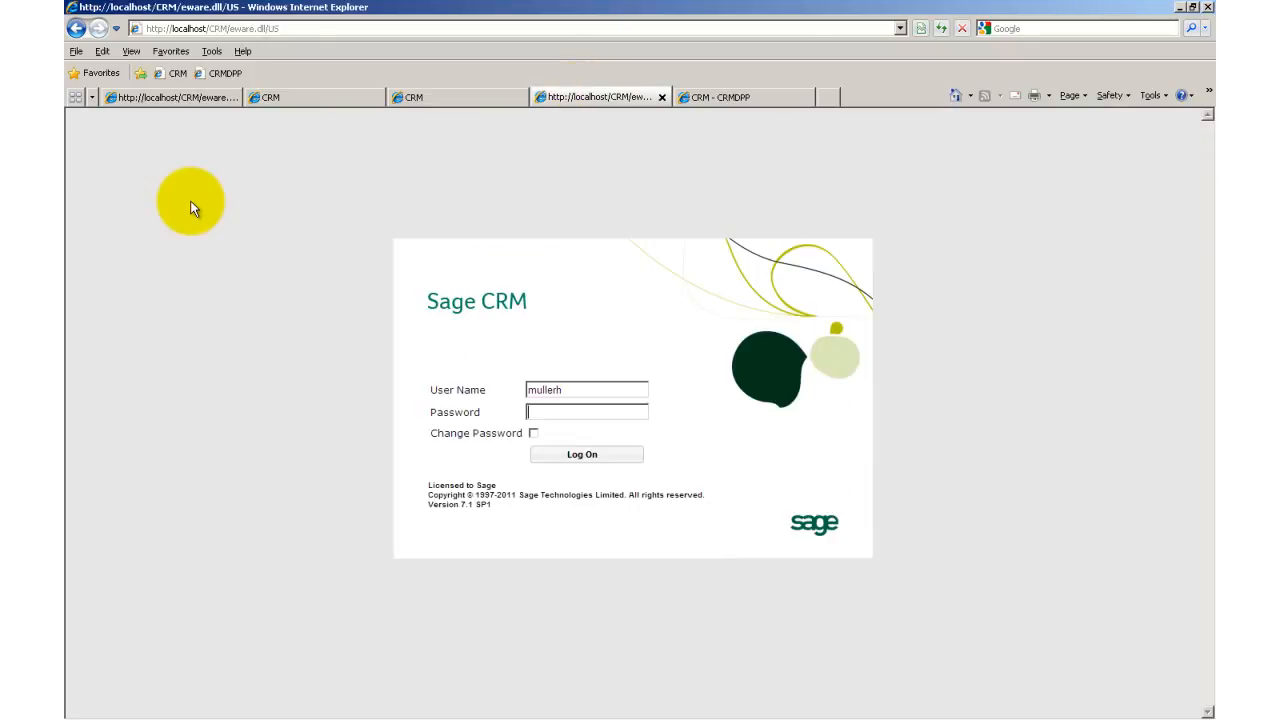
left_click(288, 28)
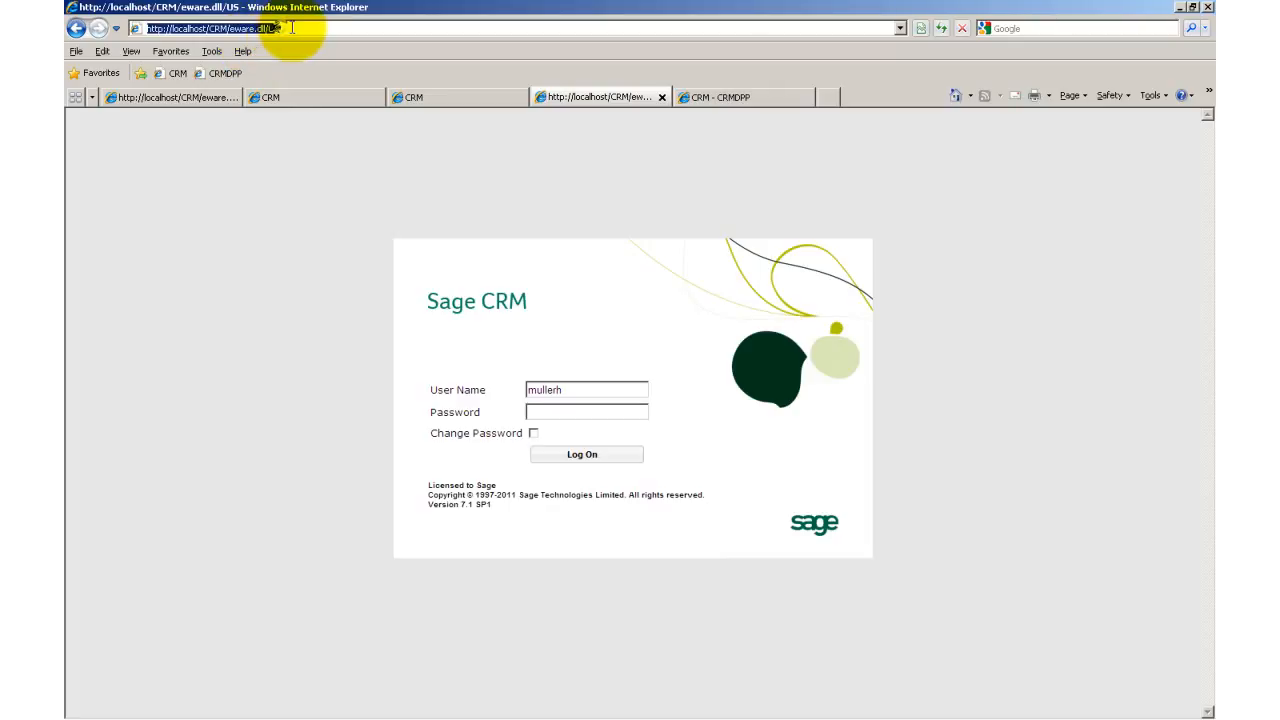
left_click(291, 28)
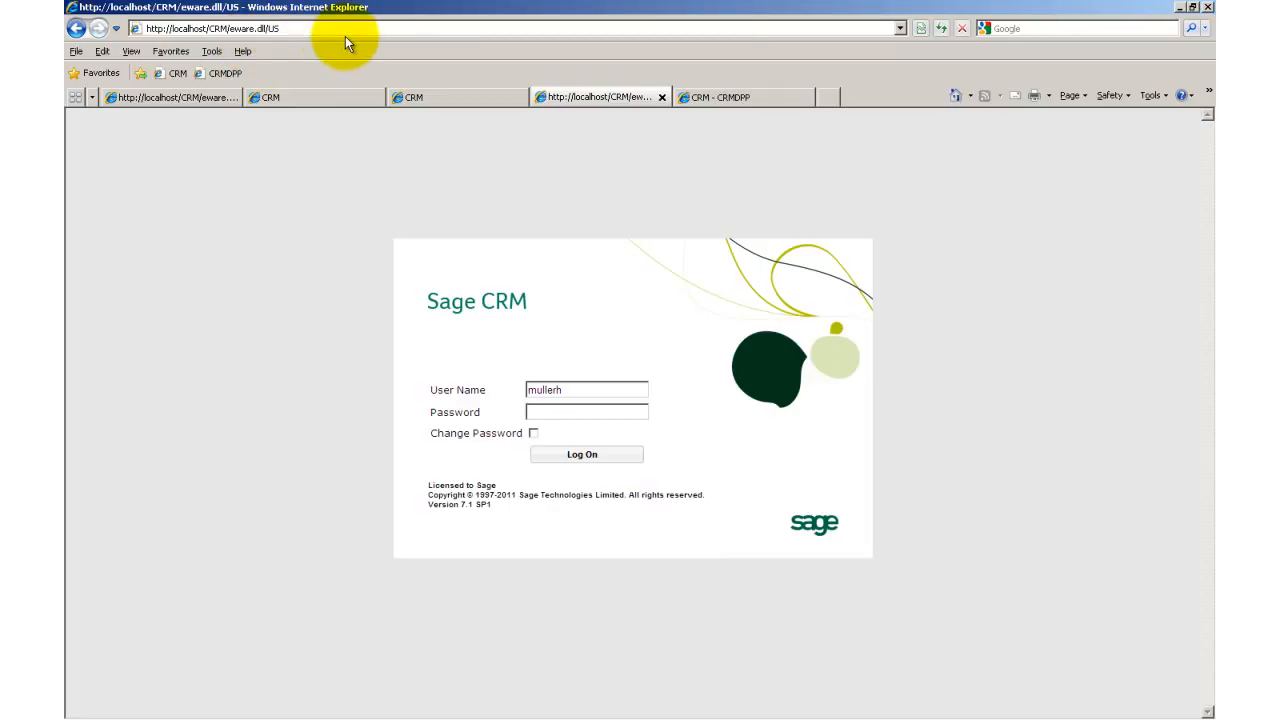
key("BackSpace")
key("BackSpace")
type("de")
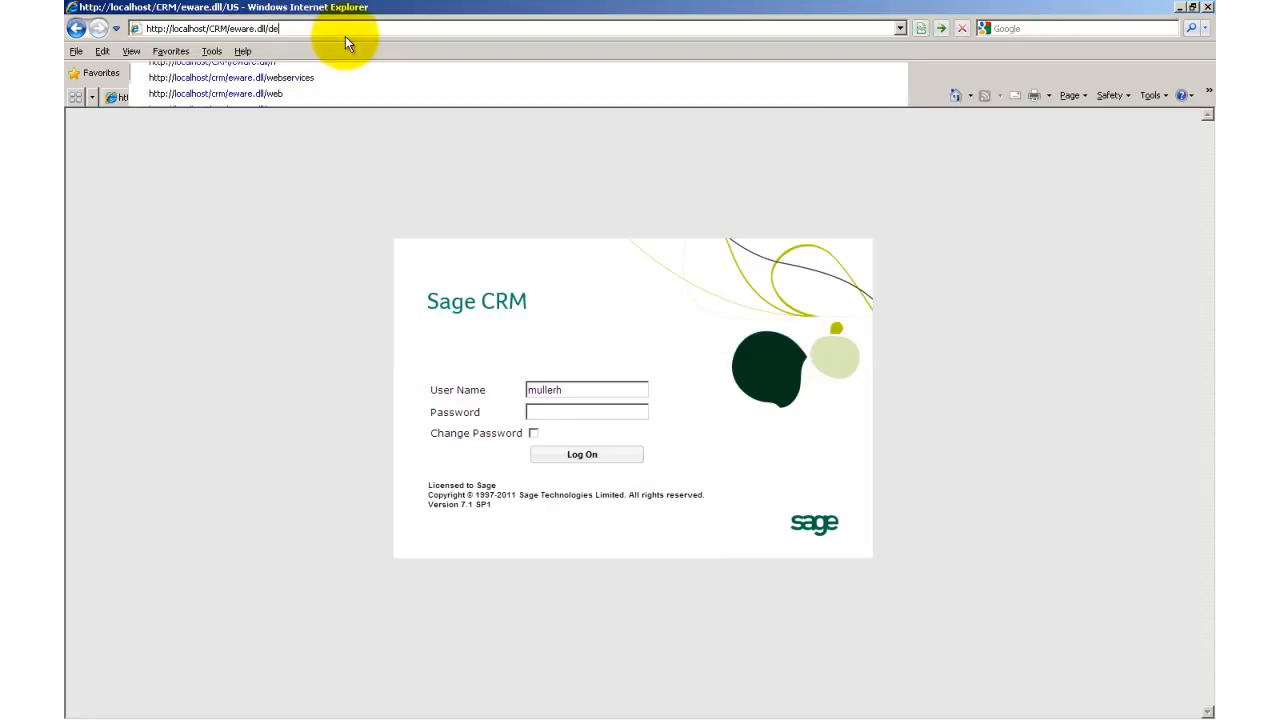
key("Return")
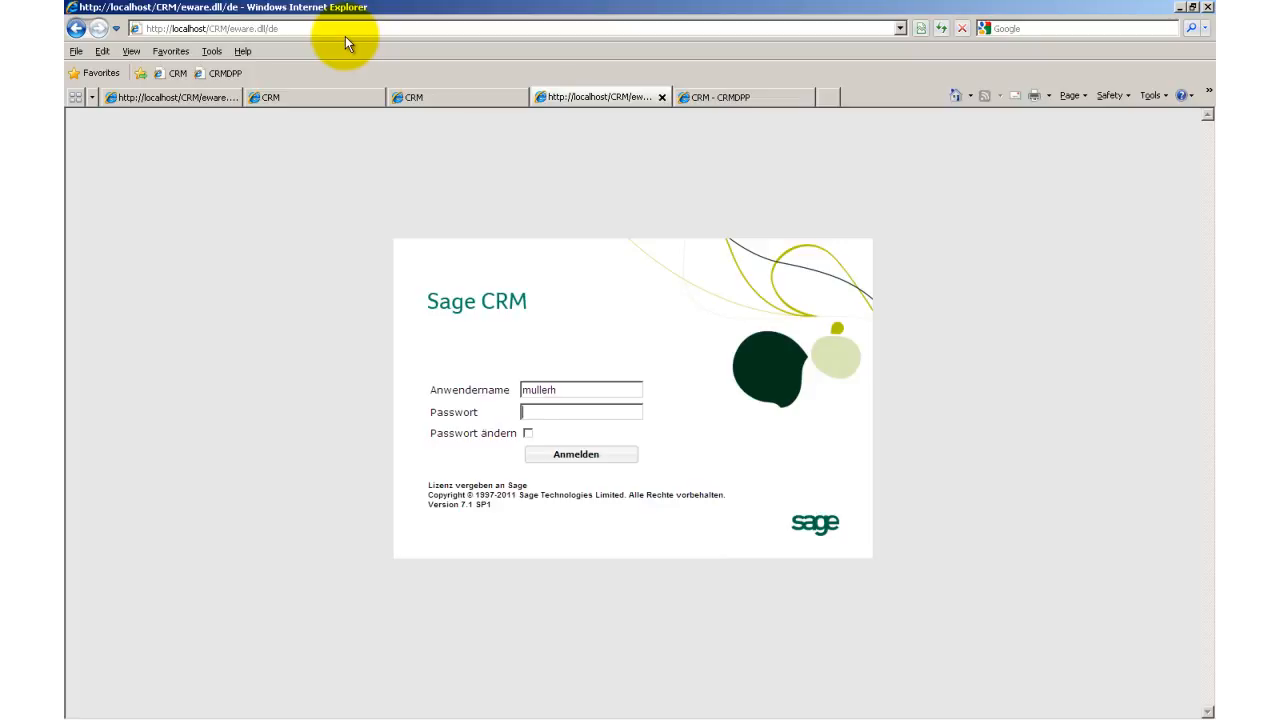
left_click(346, 32)
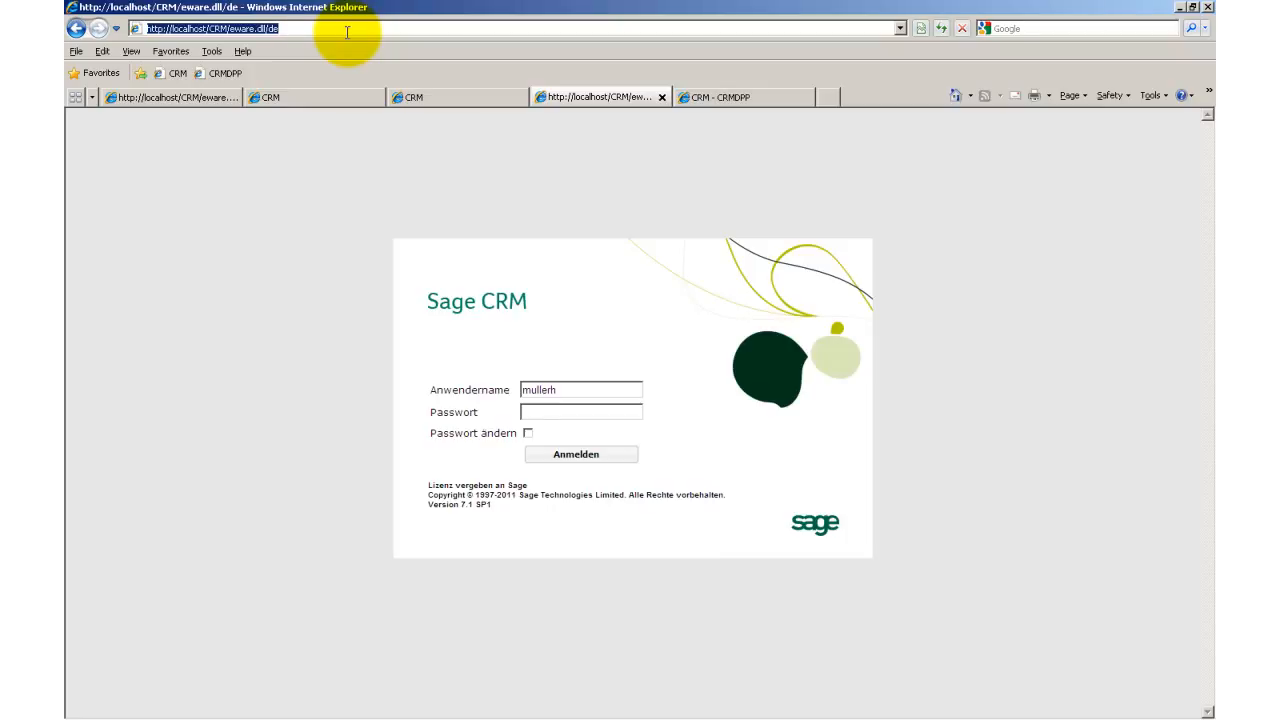
key("alt+Tab")
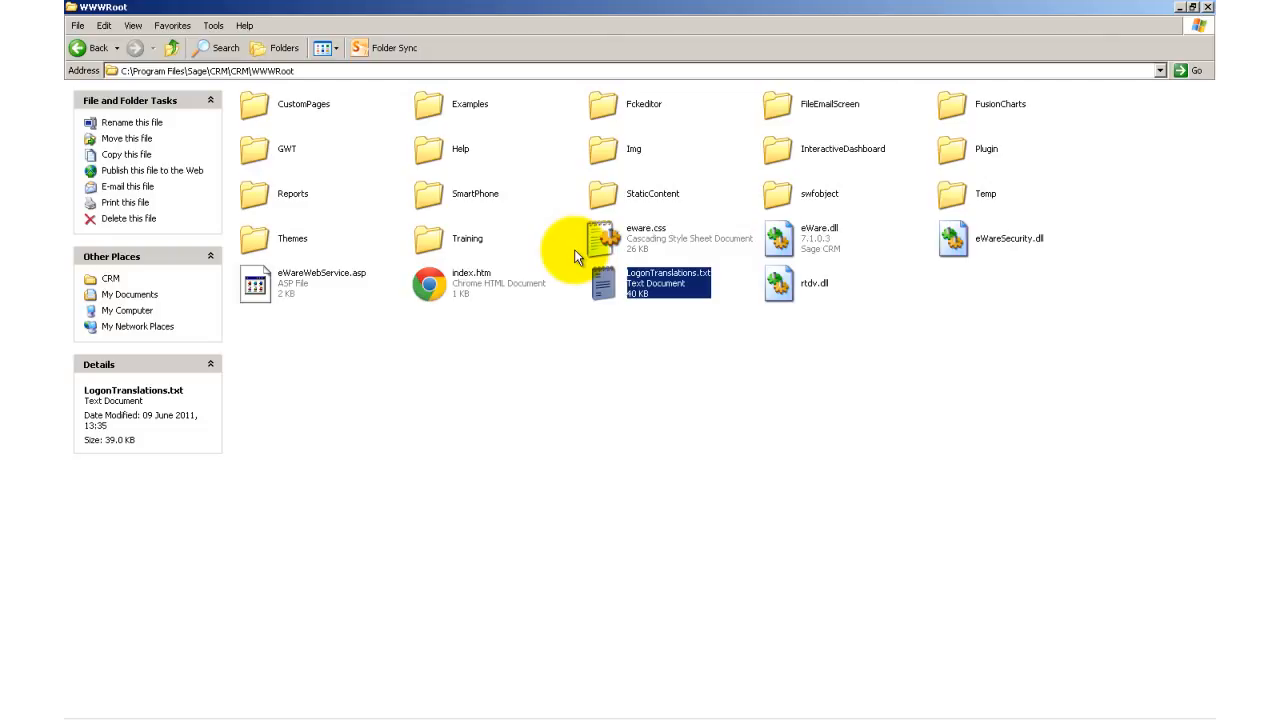
Check LogonTranslations.txt in WWWRoot, then return to the German login page in the browser.
key("alt+Tab")
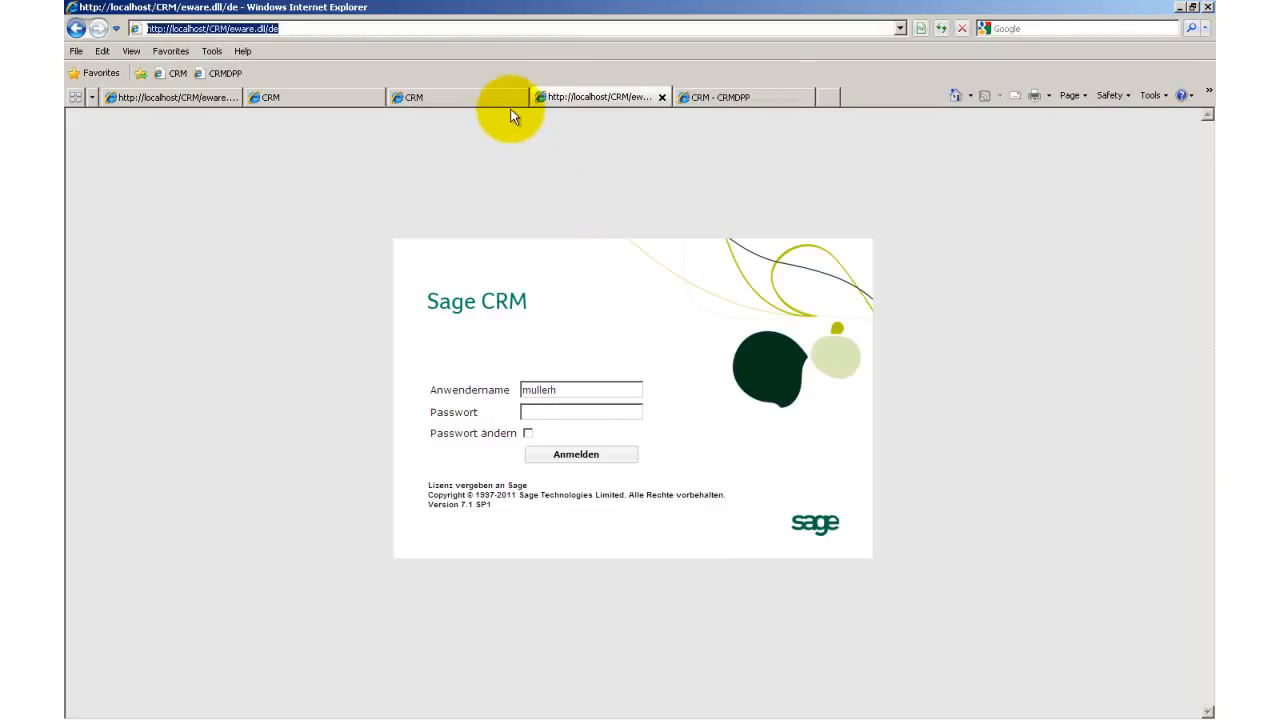
In the CRMDPP session, go to Administration > Customization > Translations.
left_click(700, 100)
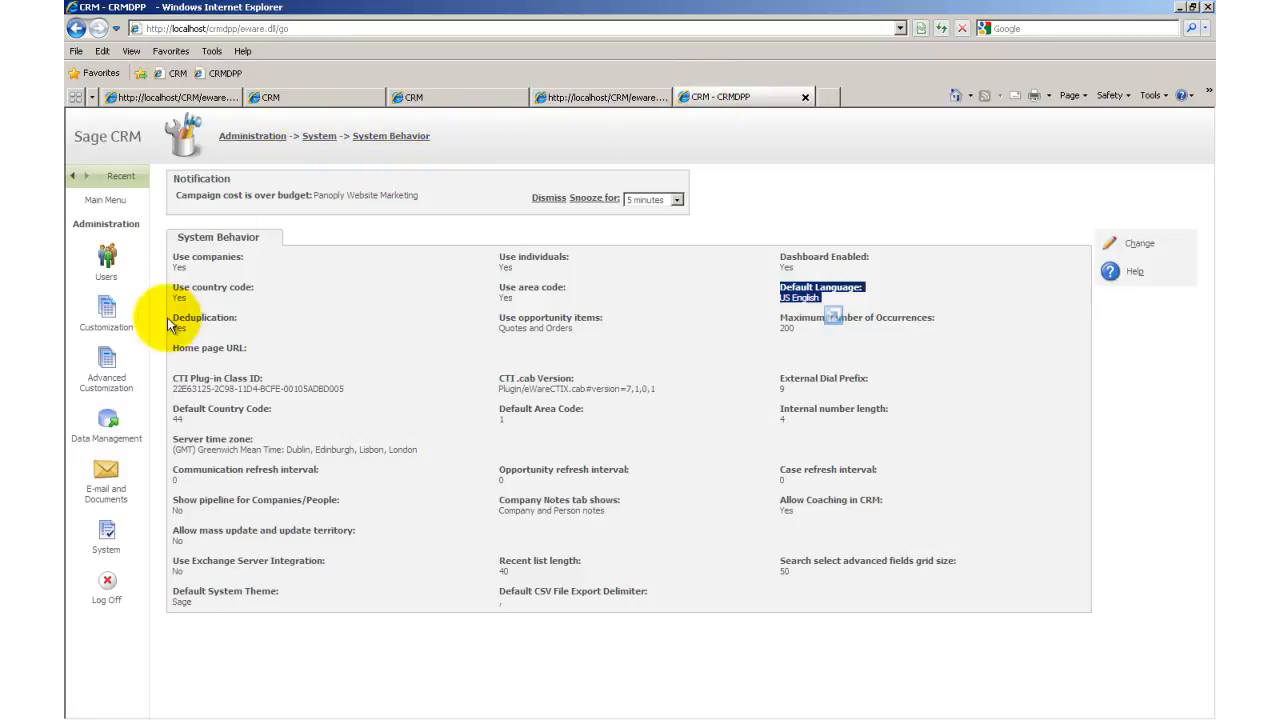
left_click(107, 315)
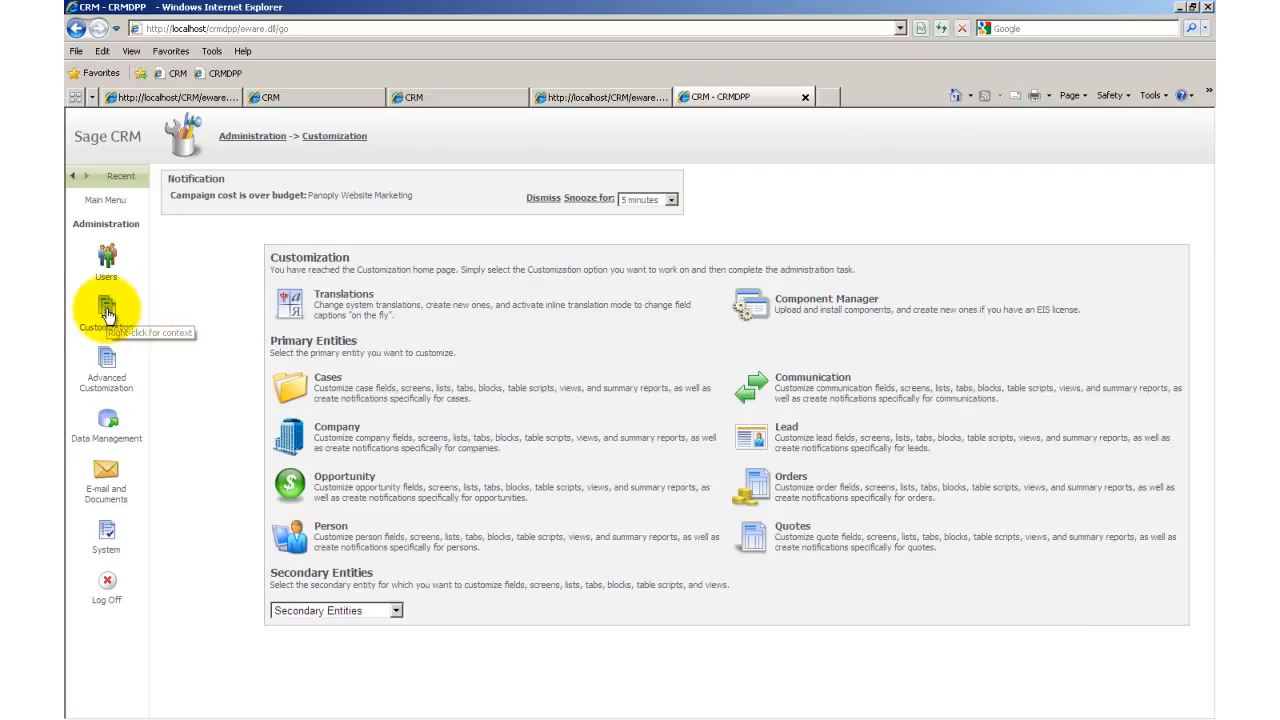
left_click(395, 313)
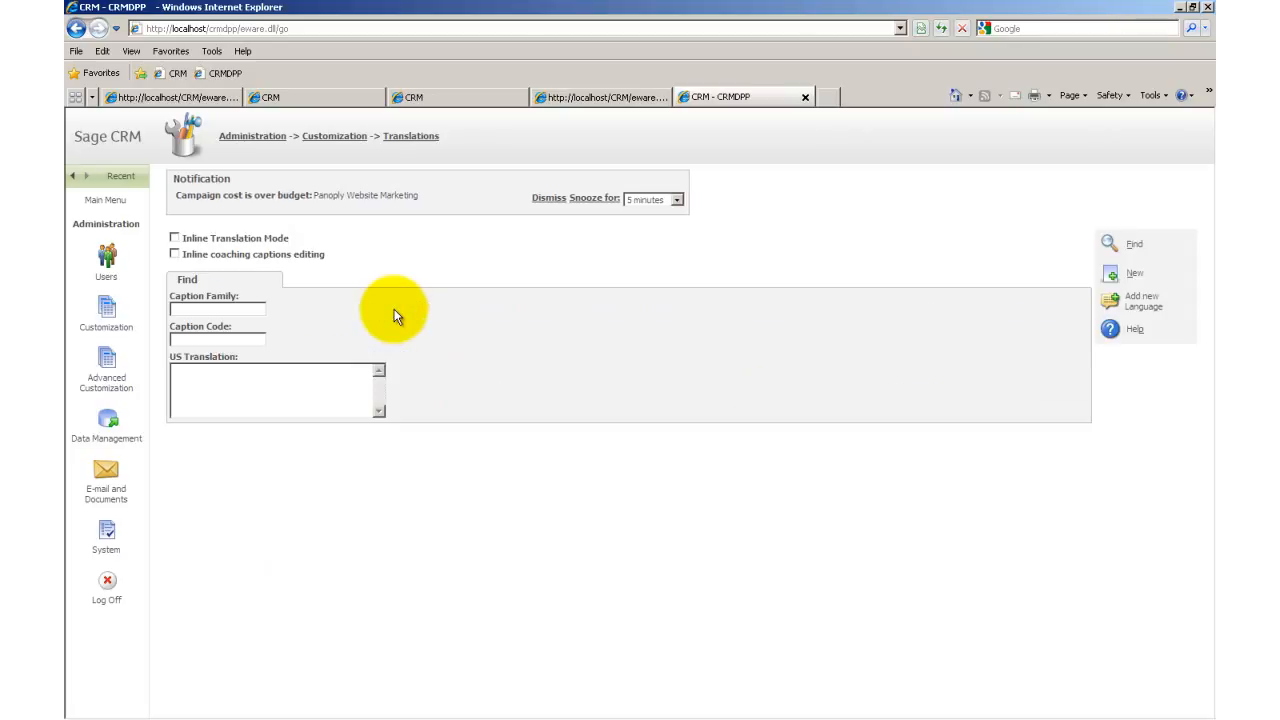
Add a new language with code SL, name Sales and caption Sales.
left_click(1115, 306)
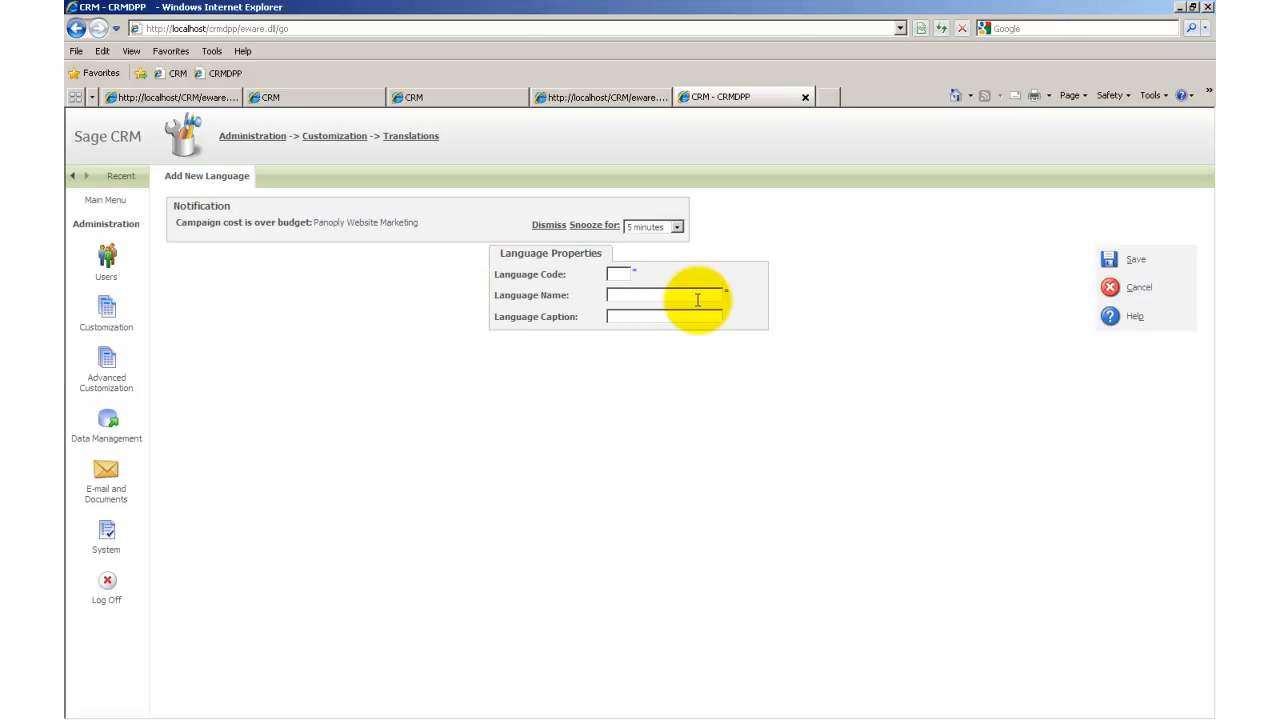
type("SL")
type("Sales")
type("Sales")
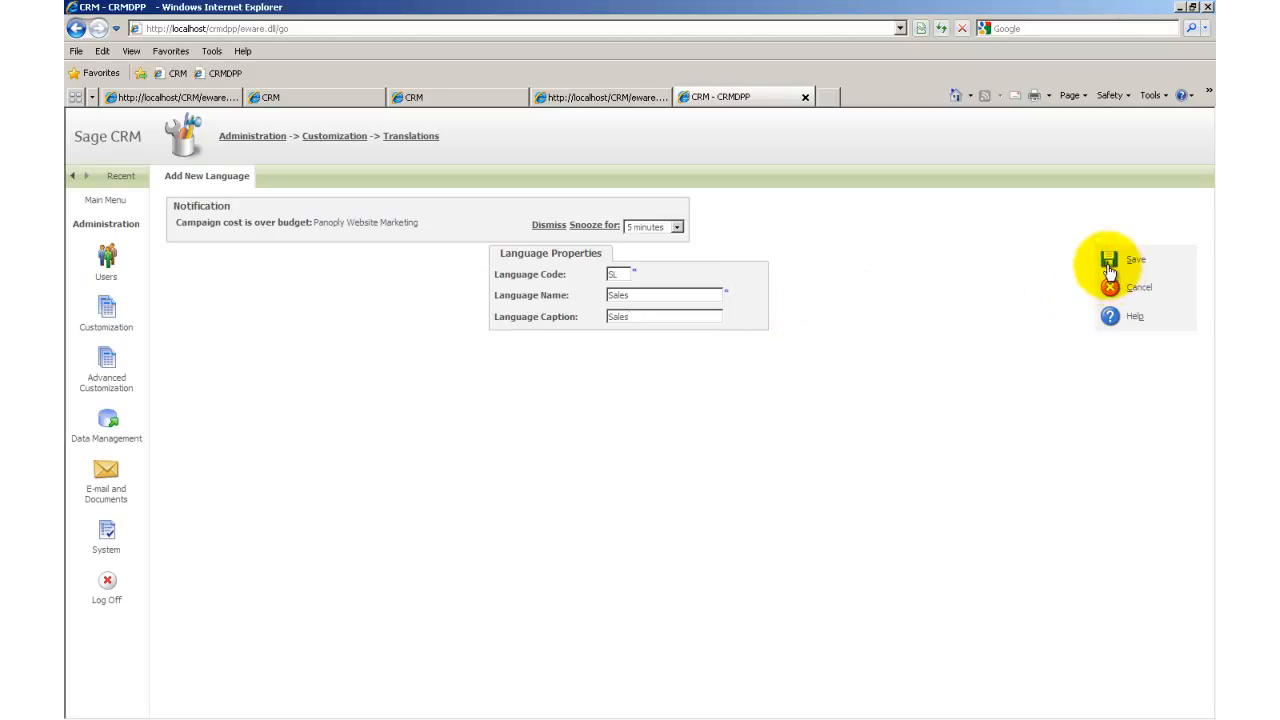
Save the Sales language, list all translations, and open the Checked translation record.
left_click(1106, 264)
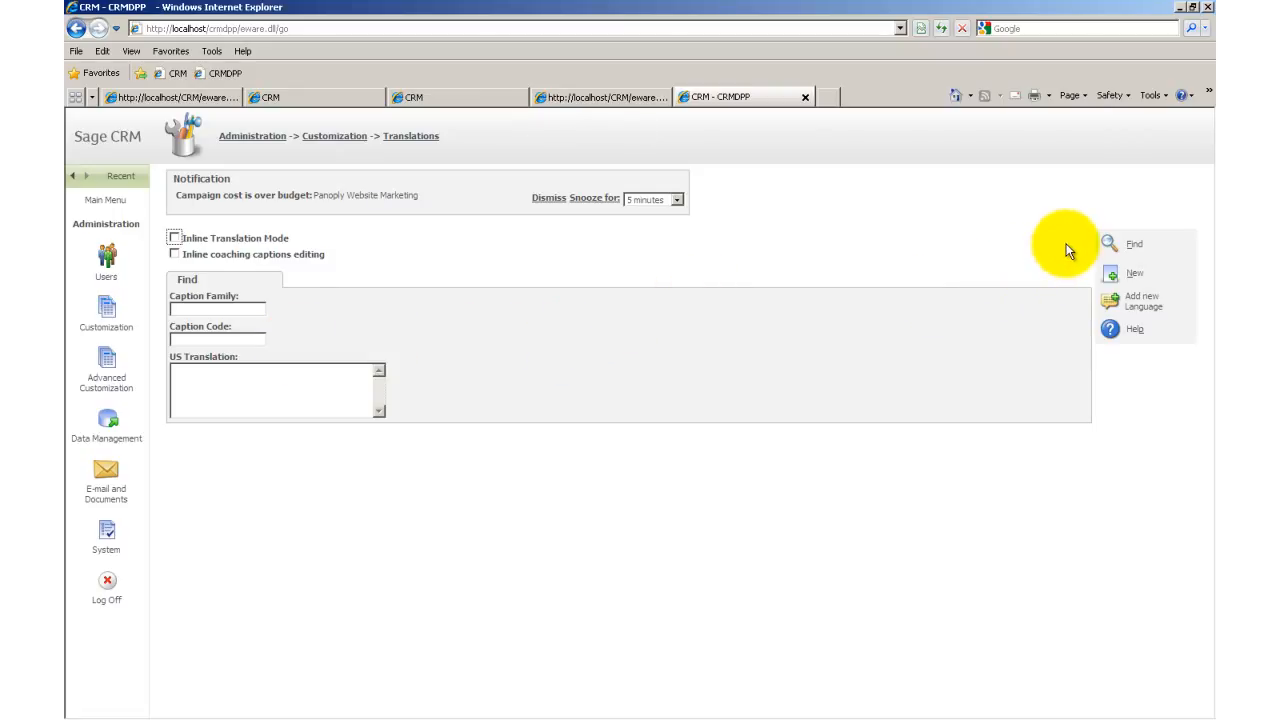
left_click(1117, 248)
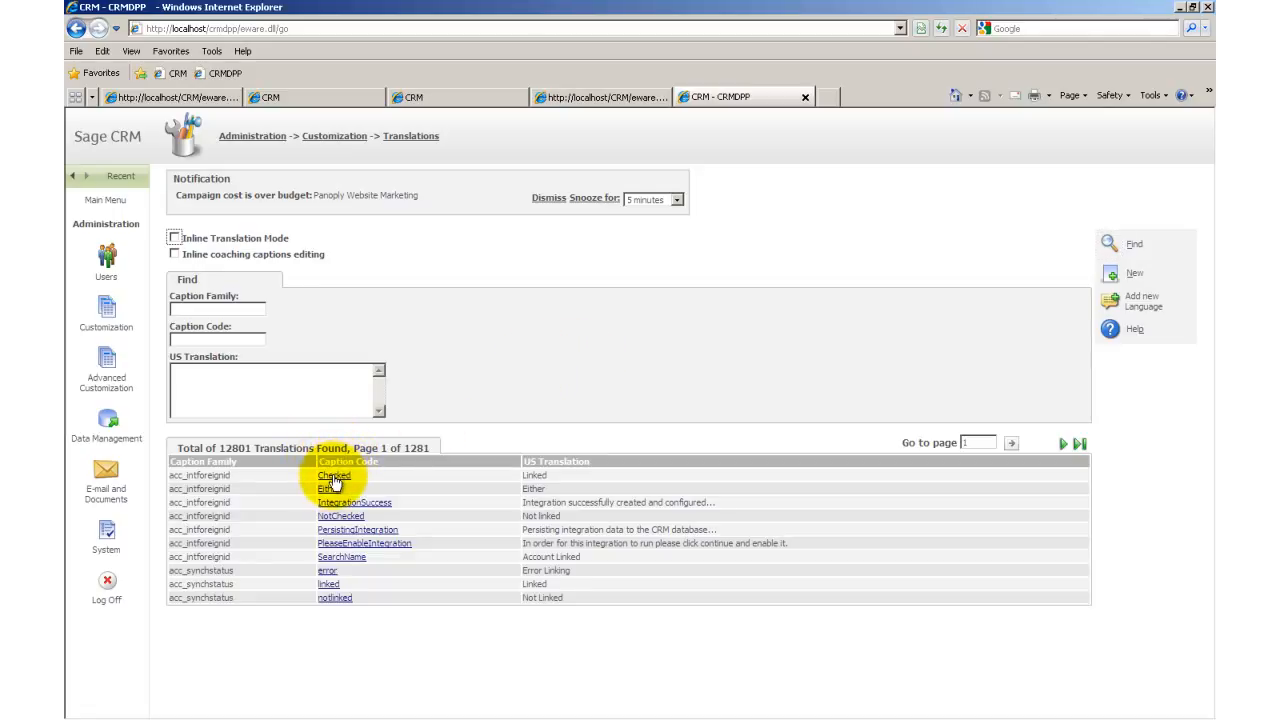
left_click(333, 481)
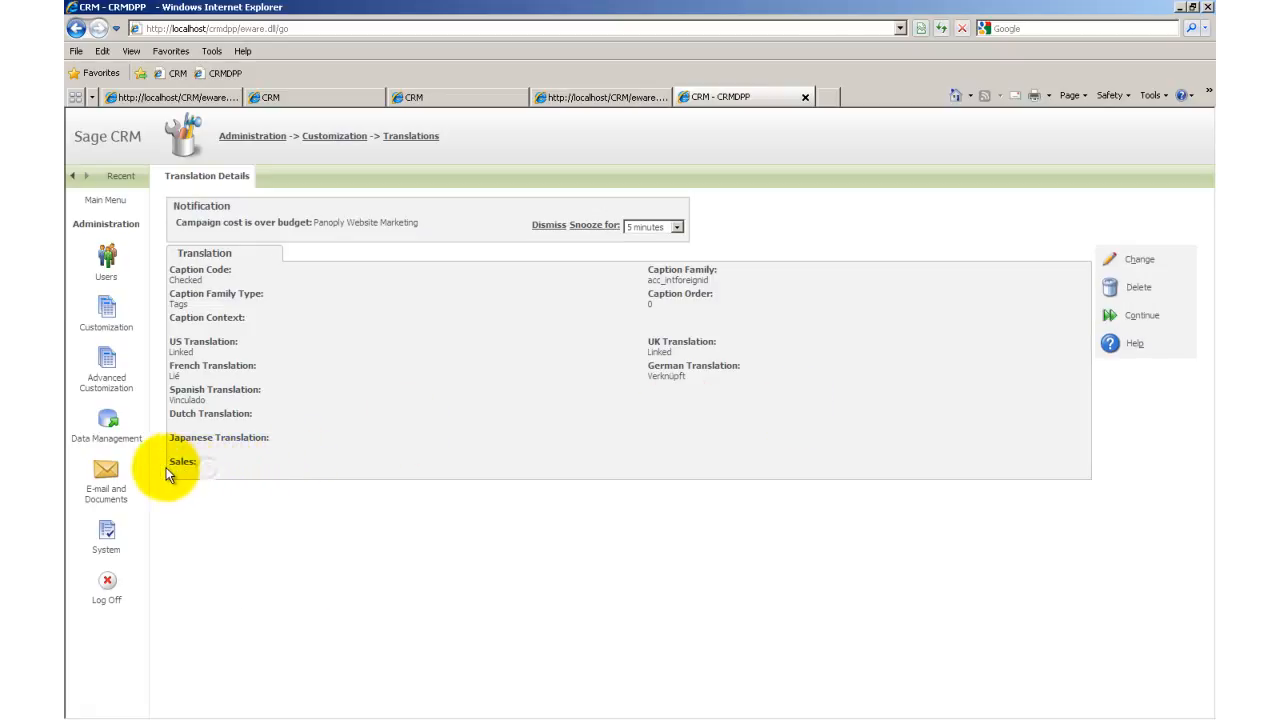
Highlight the new Sales field on the Checked record, then open the record for editing.
left_click_drag(166, 467, 193, 465)
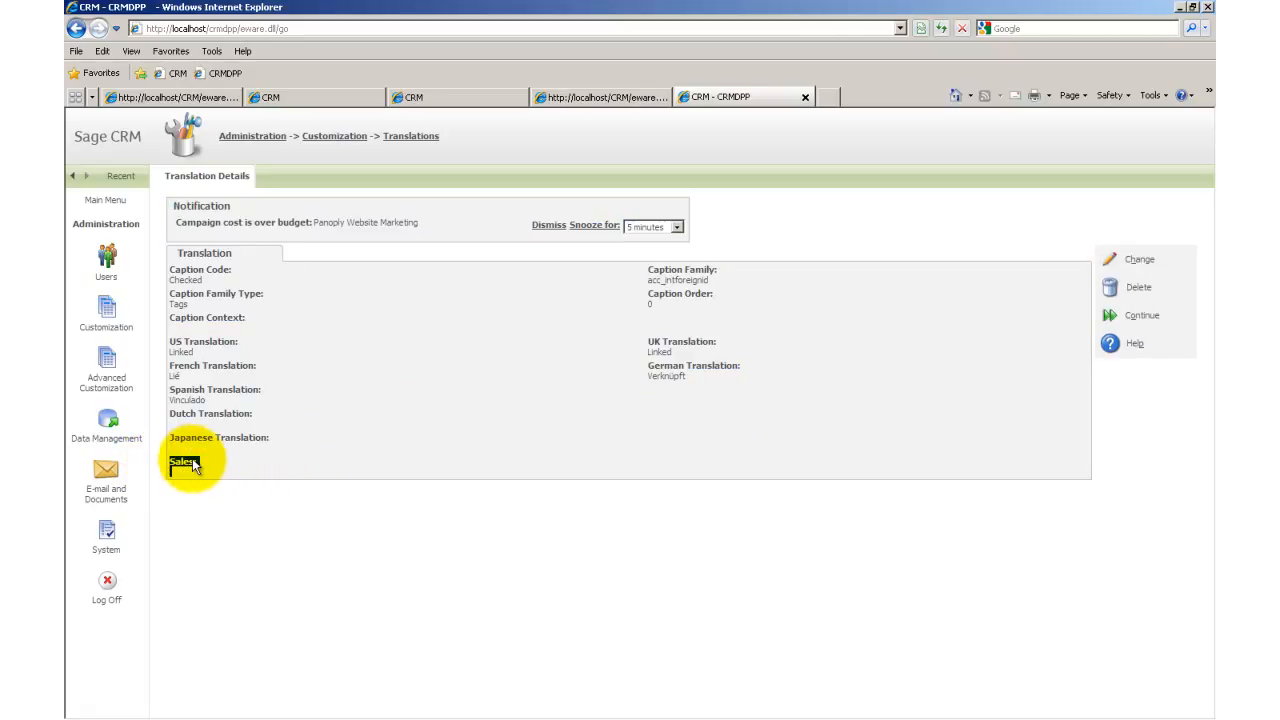
left_click(1048, 270)
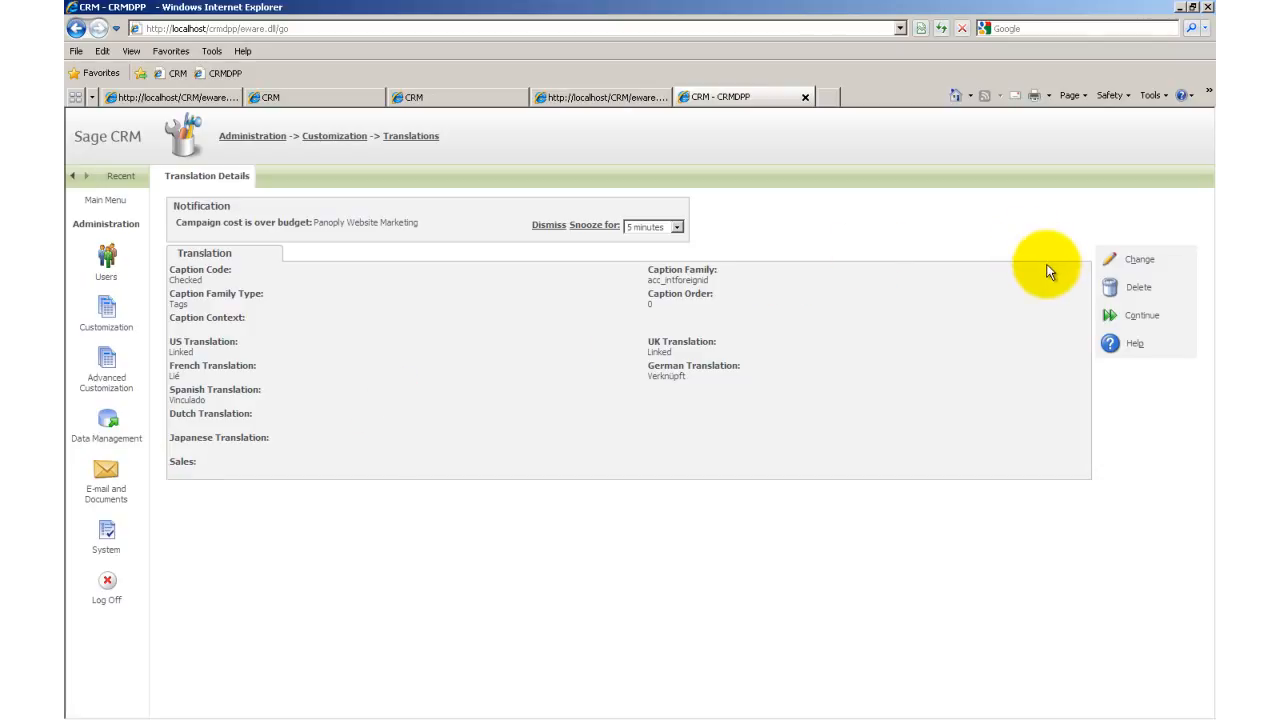
left_click(1148, 262)
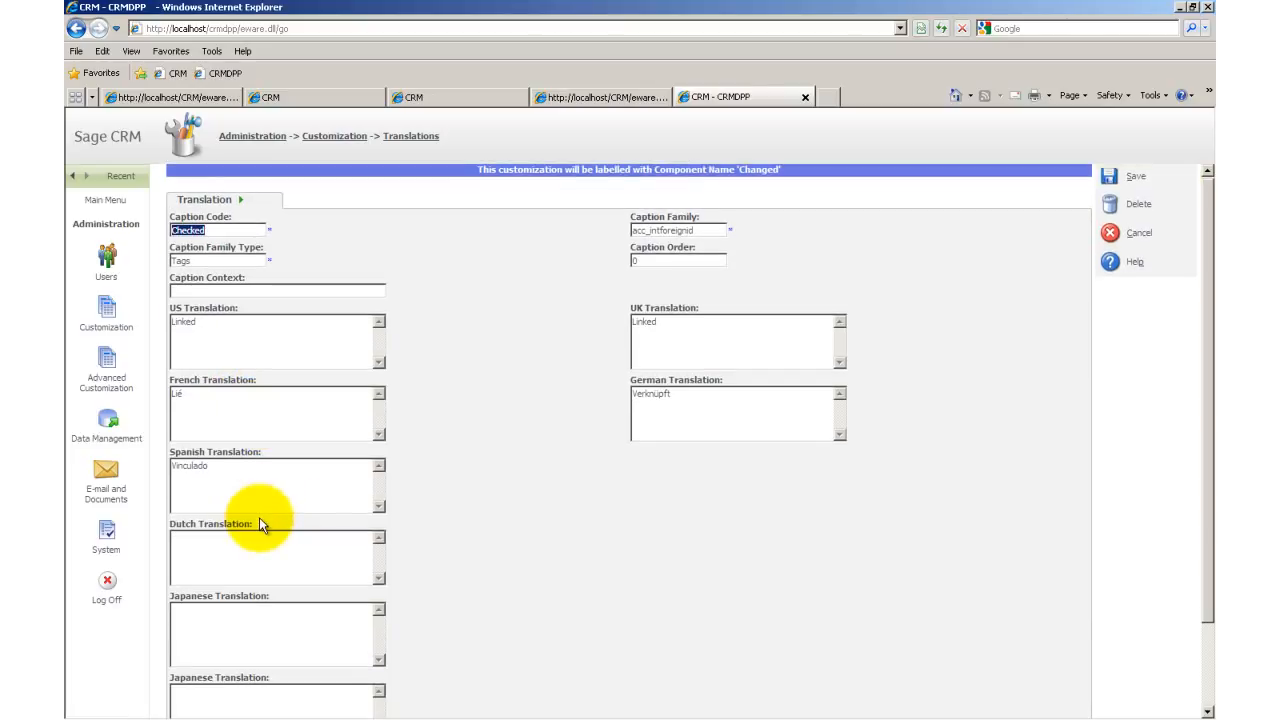
Inspect the empty Sales and Dutch translation boxes for Checked, then cancel without saving.
scroll(260, 518, "down", 2)
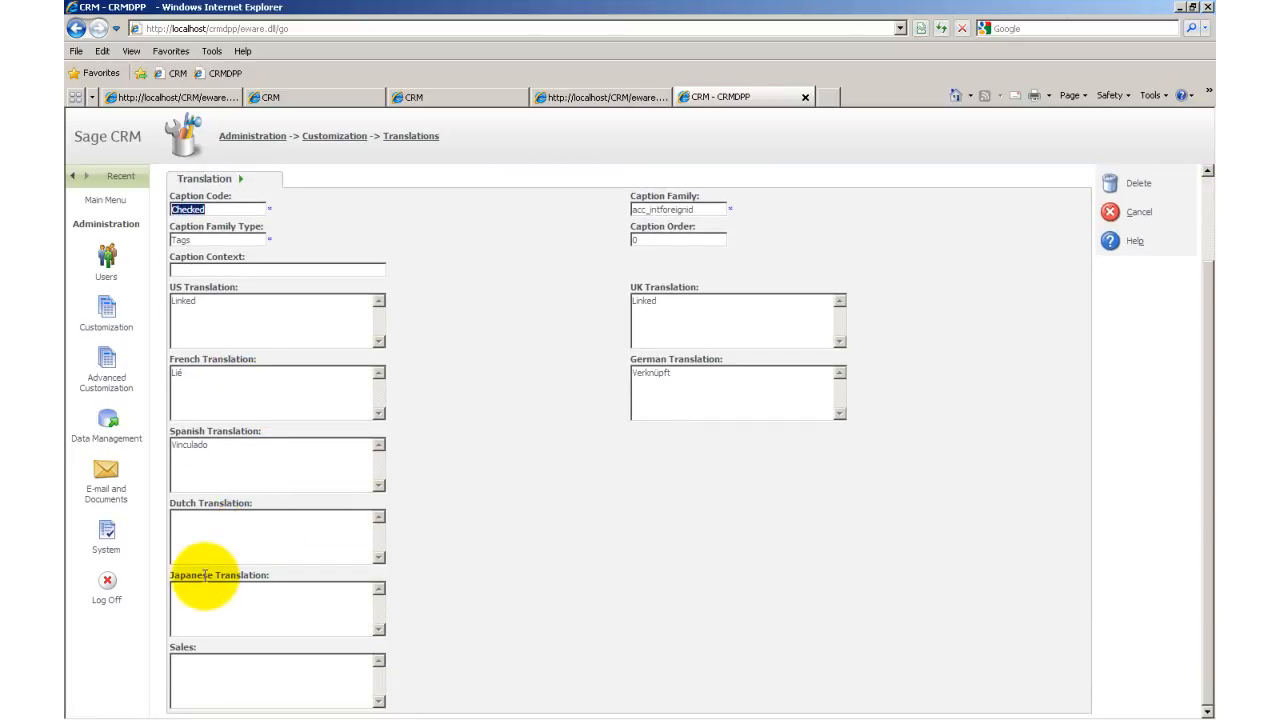
left_click(194, 661)
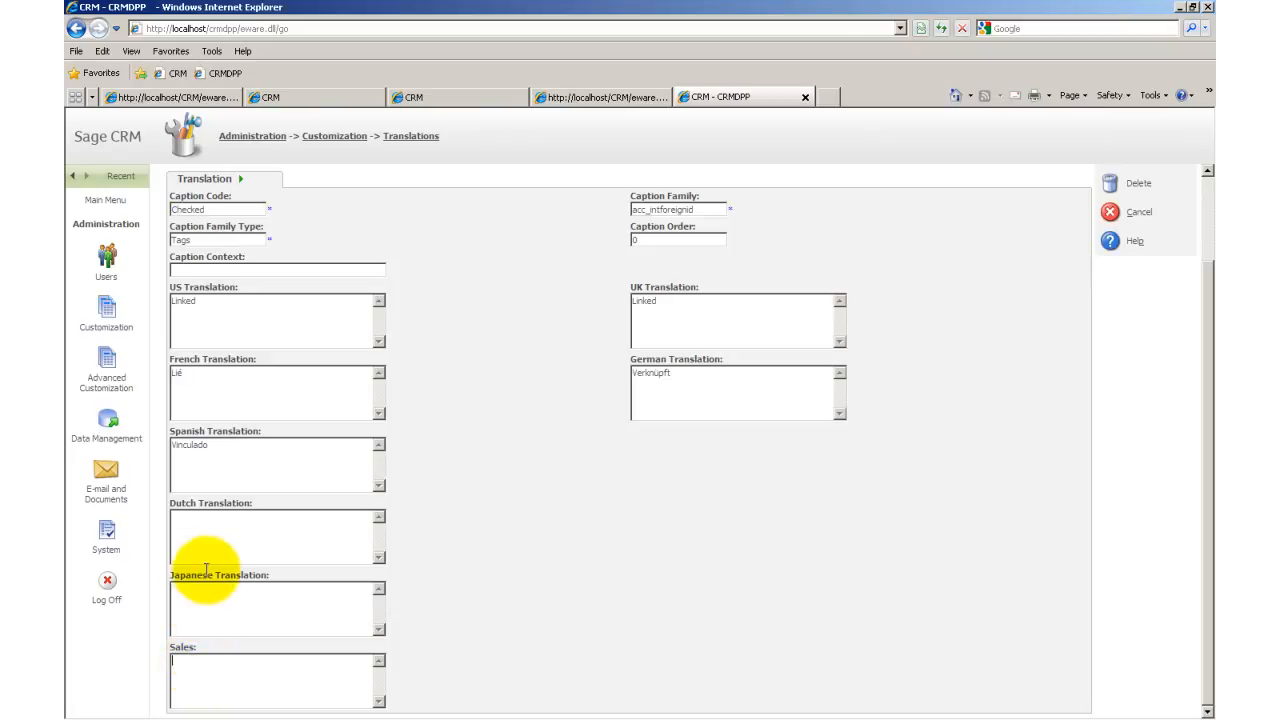
left_click(296, 530)
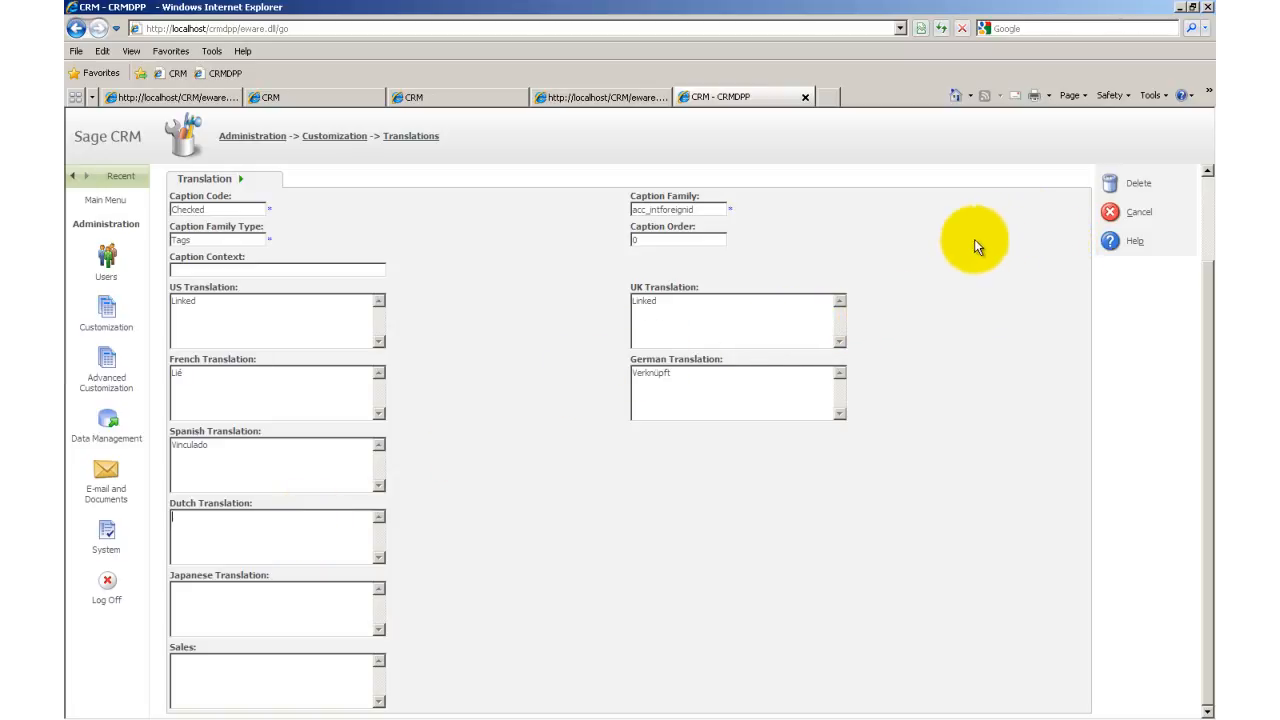
left_click(1113, 218)
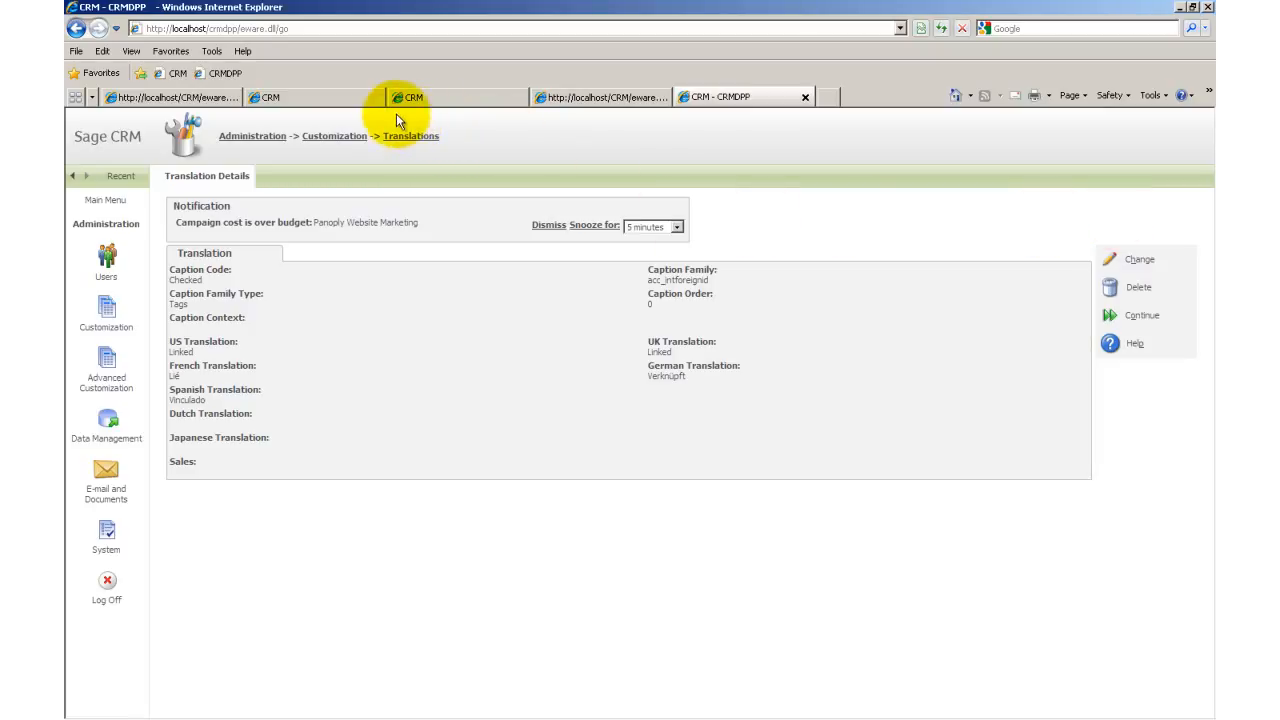
Switch to the other Sage CRM browser tab running in French.
left_click(369, 105)
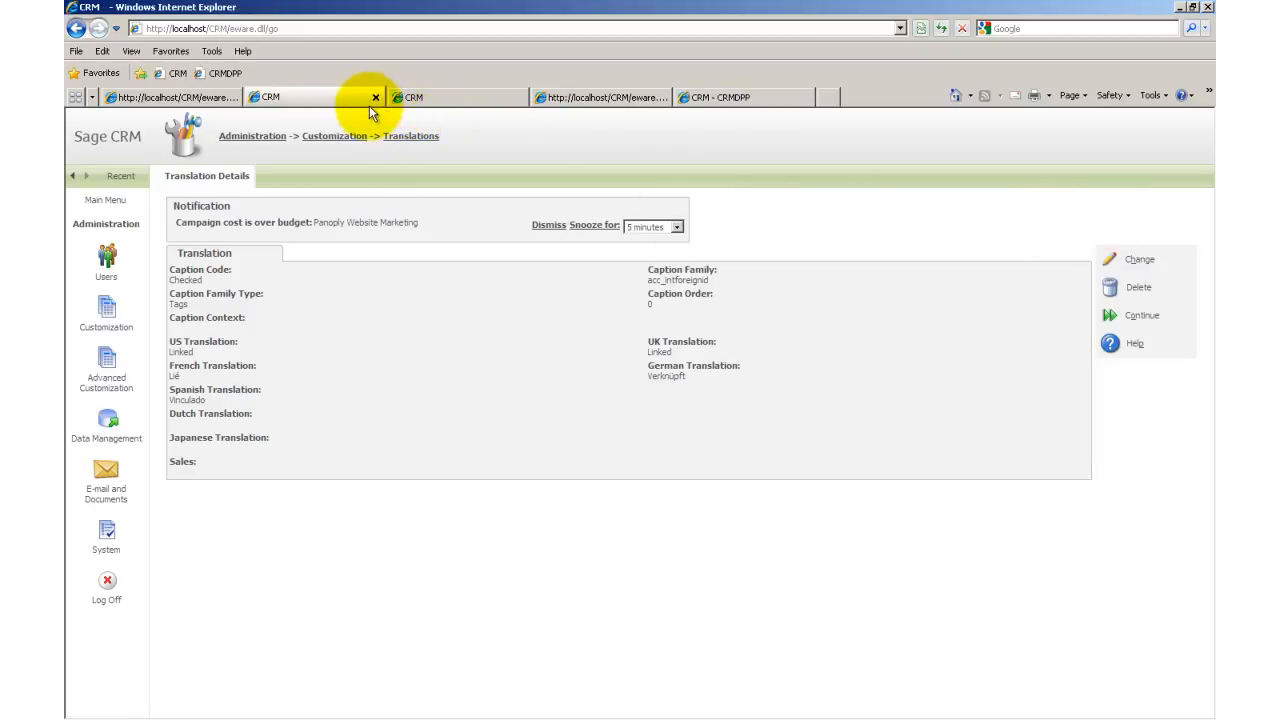